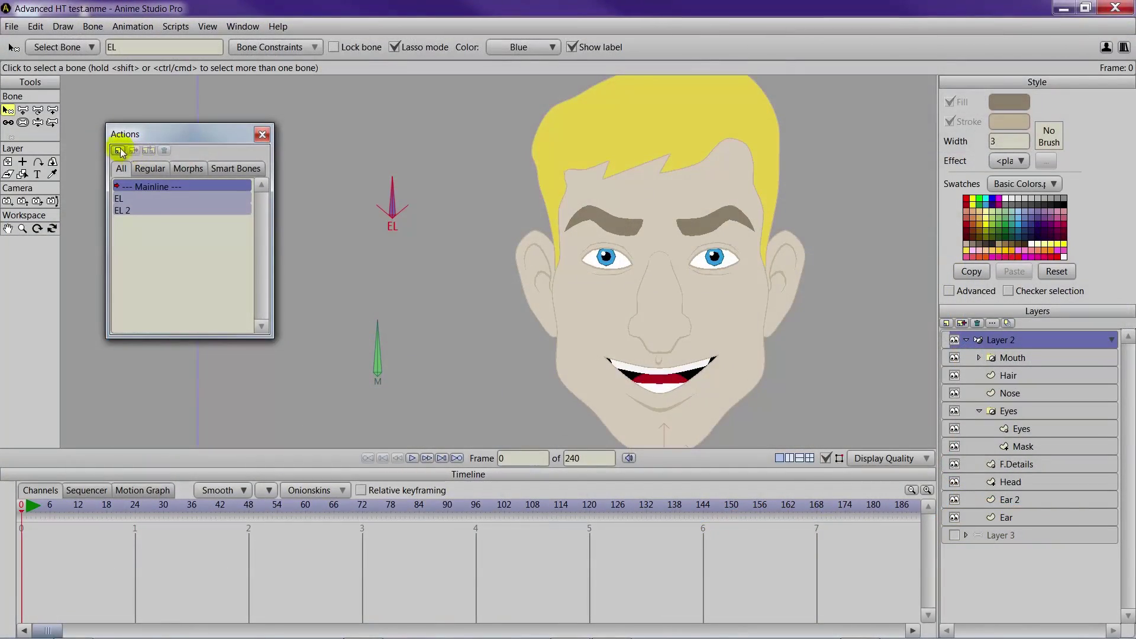
Create a new action named M in the Actions palette
click(119, 151)
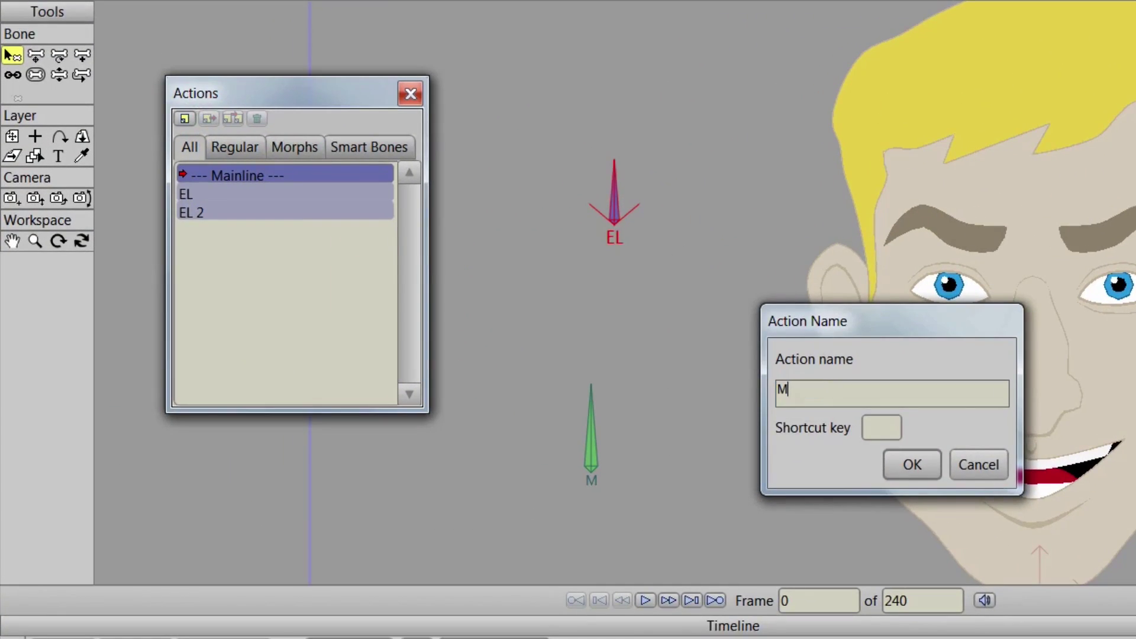
key(Return)
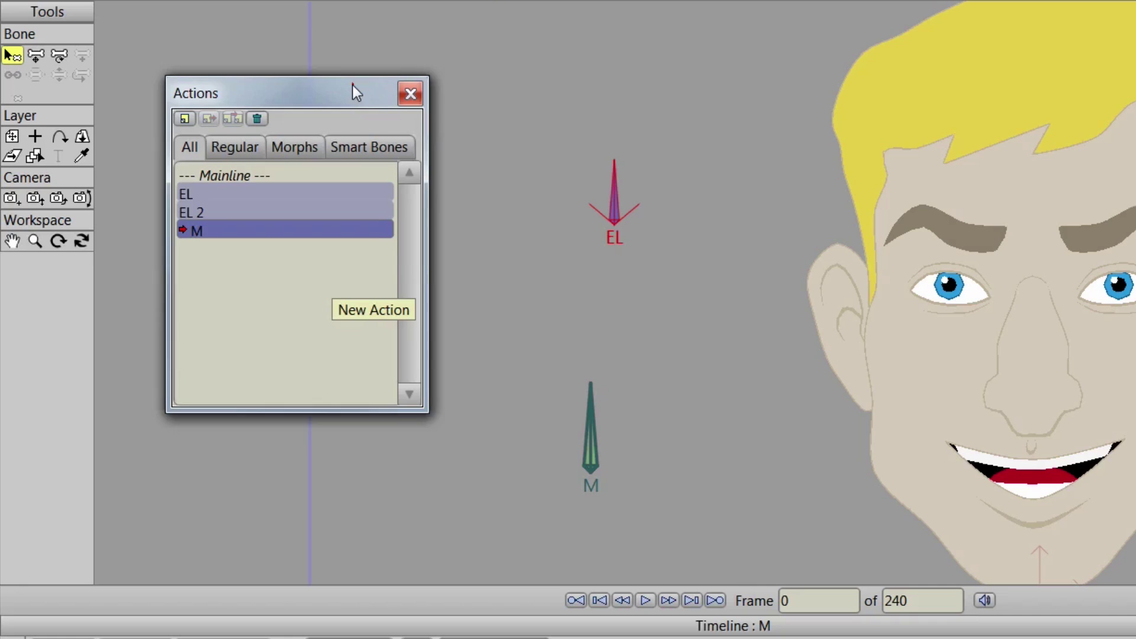
drag(353, 85, 319, 87)
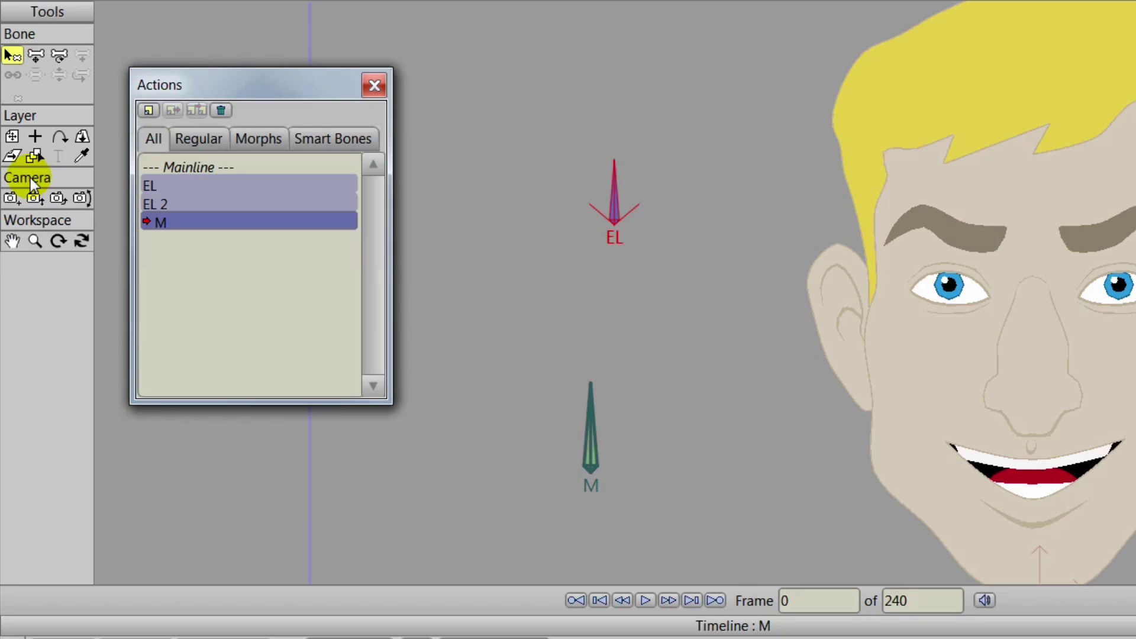
Rotate the M bone over to the left as the M action's pose
click(56, 59)
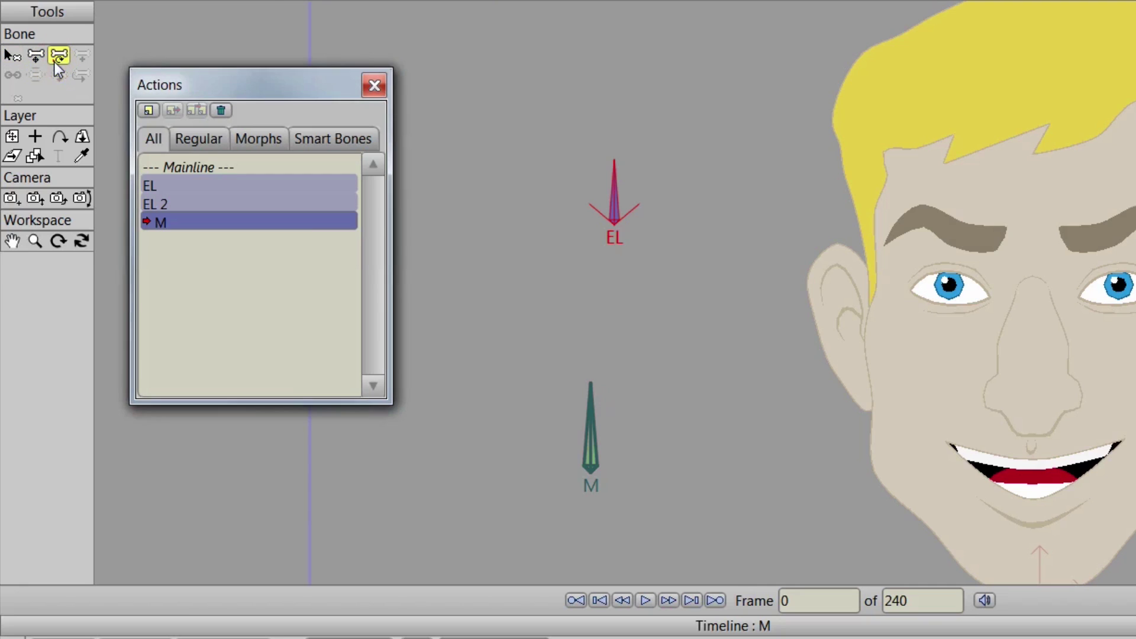
click(602, 419)
drag(603, 418, 479, 445)
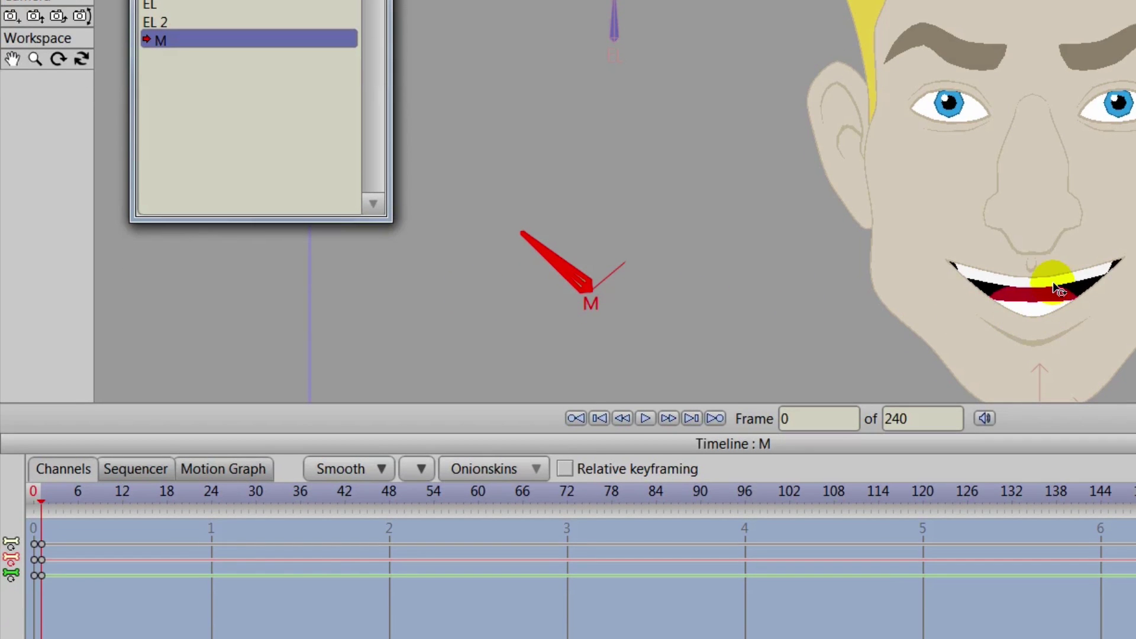
On the mouth's Mask layer, lower the upper lip's centre point
scroll(1062, 281, up, 4)
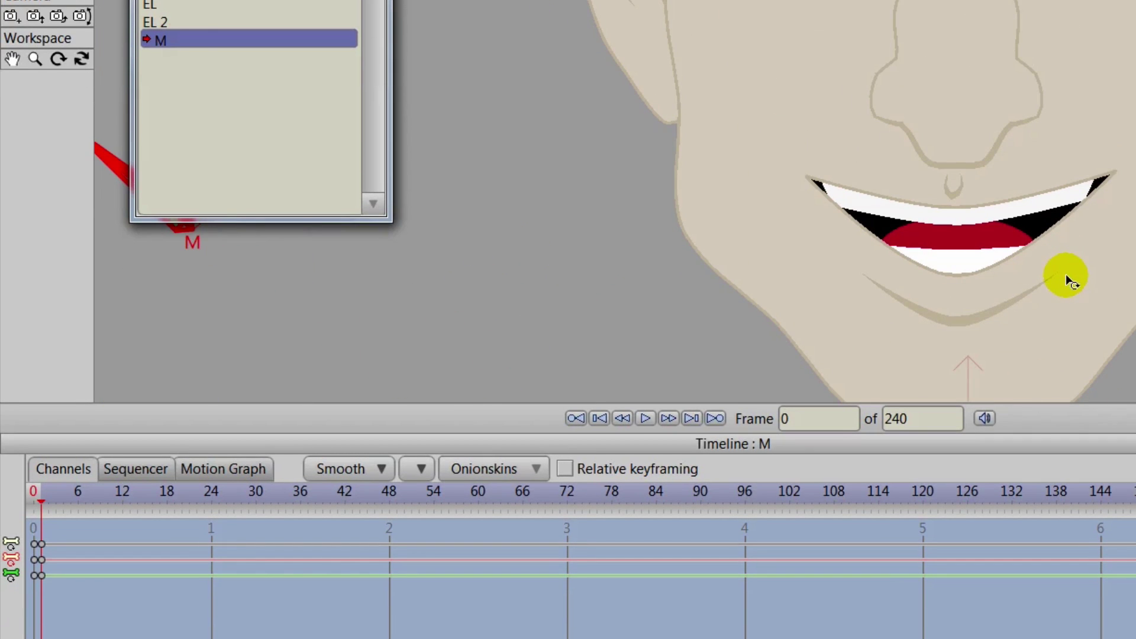
click(1044, 242)
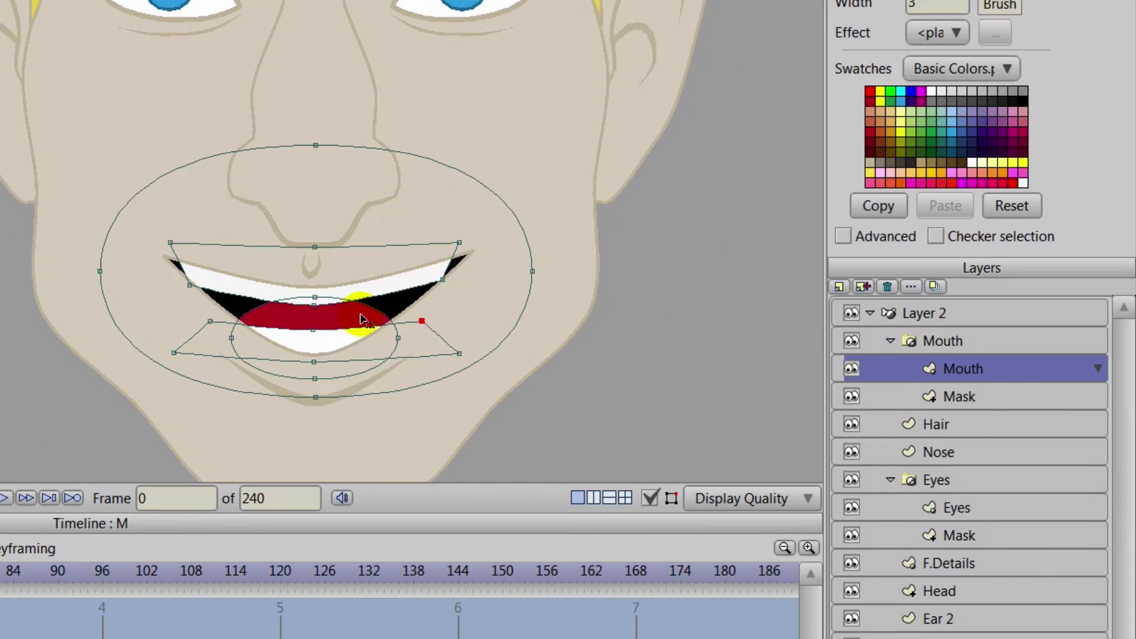
click(417, 302)
click(417, 302)
click(957, 396)
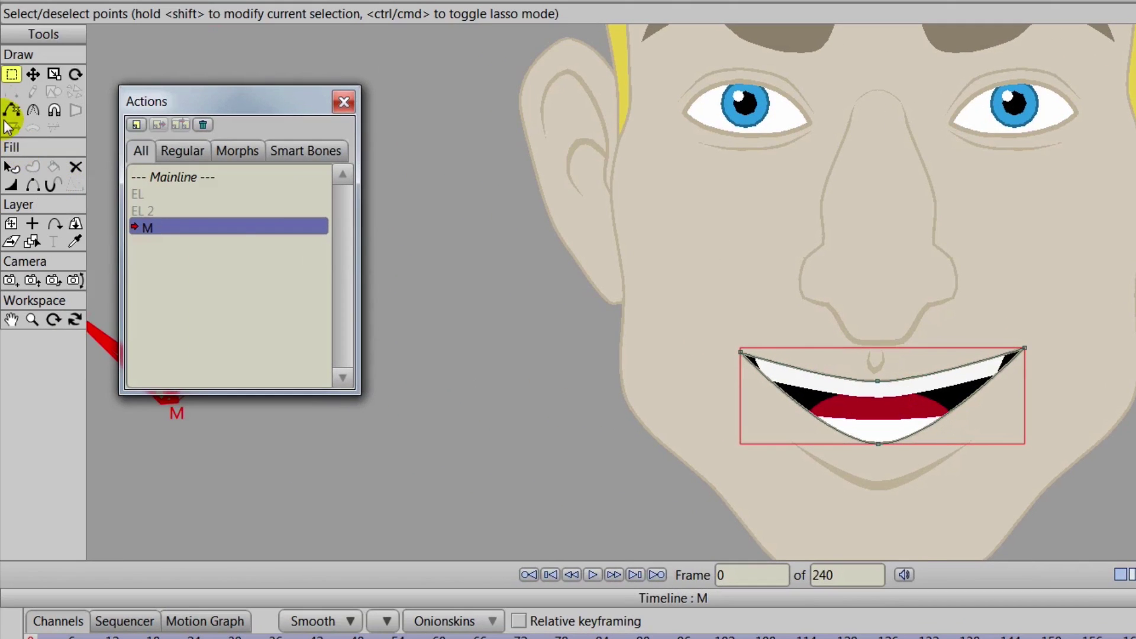
click(33, 74)
click(881, 379)
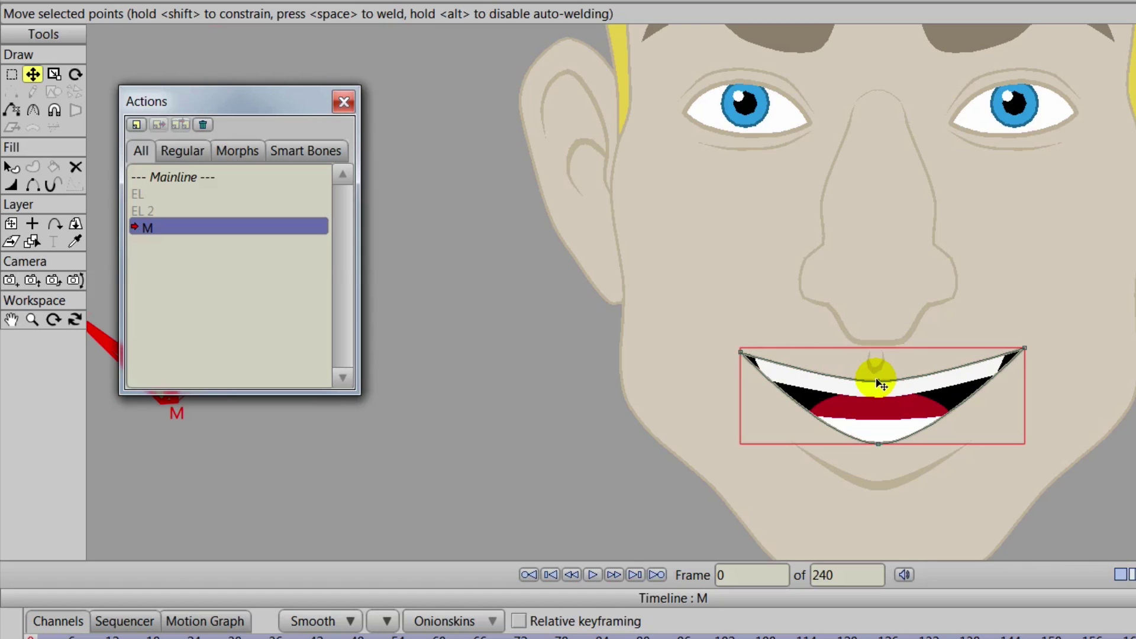
drag(881, 382, 881, 391)
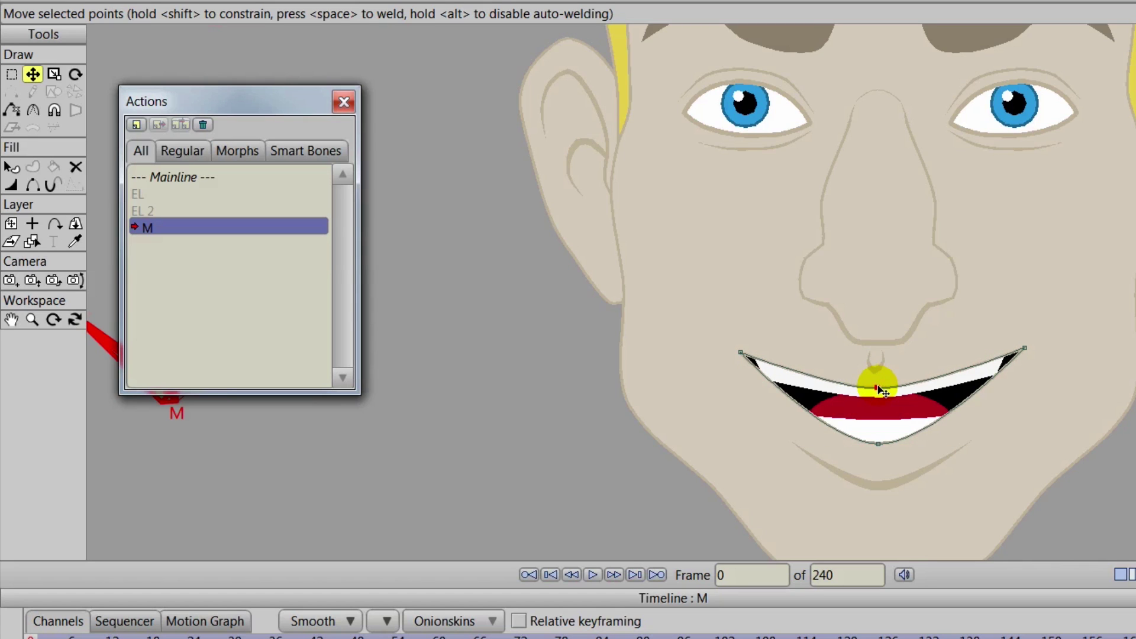
Bring the bottom-centre lip point up to close the mouth, comparing frames 0 and 1
click(11, 74)
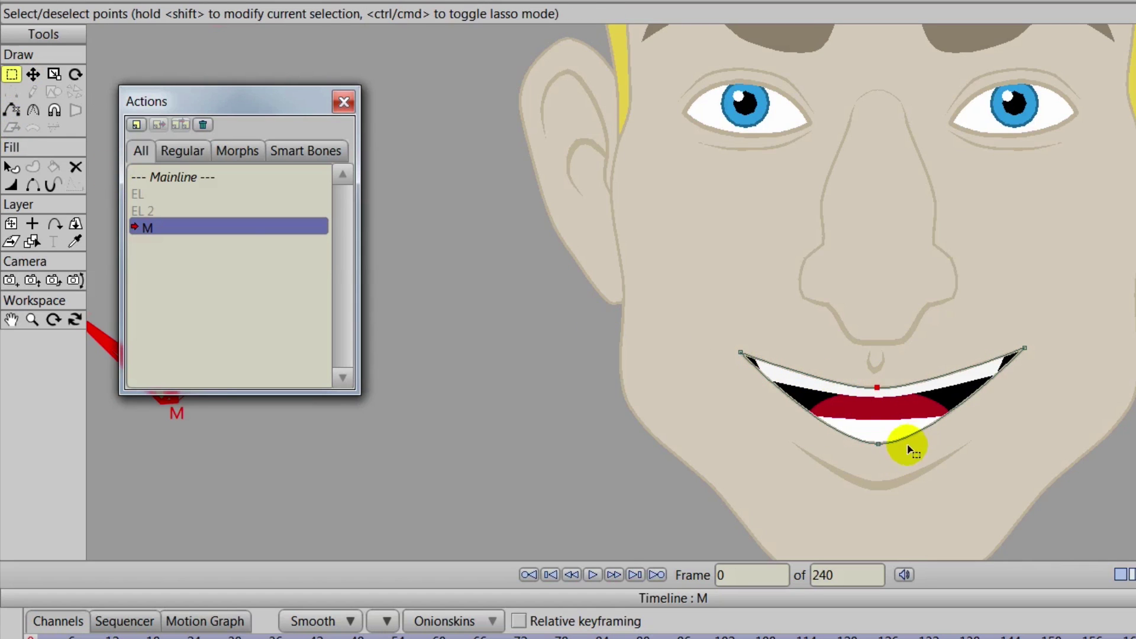
drag(908, 447, 839, 453)
mouse_move(903, 419)
mouse_down()
mouse_move(881, 437)
mouse_move(881, 389)
mouse_up()
click(33, 74)
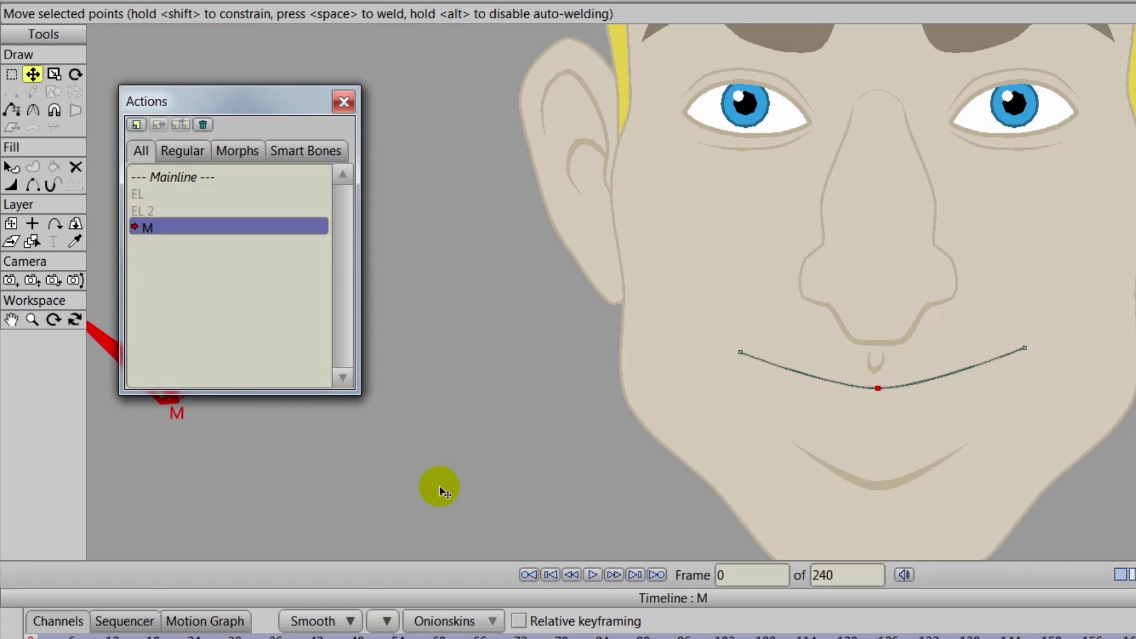
drag(35, 636, 28, 635)
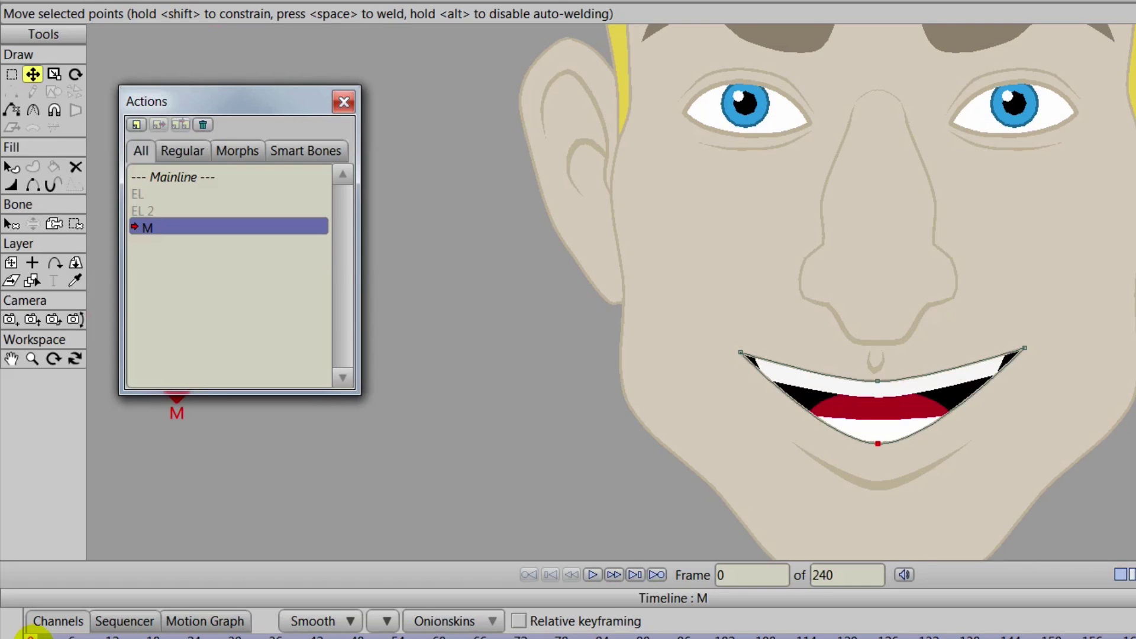
drag(28, 635, 35, 636)
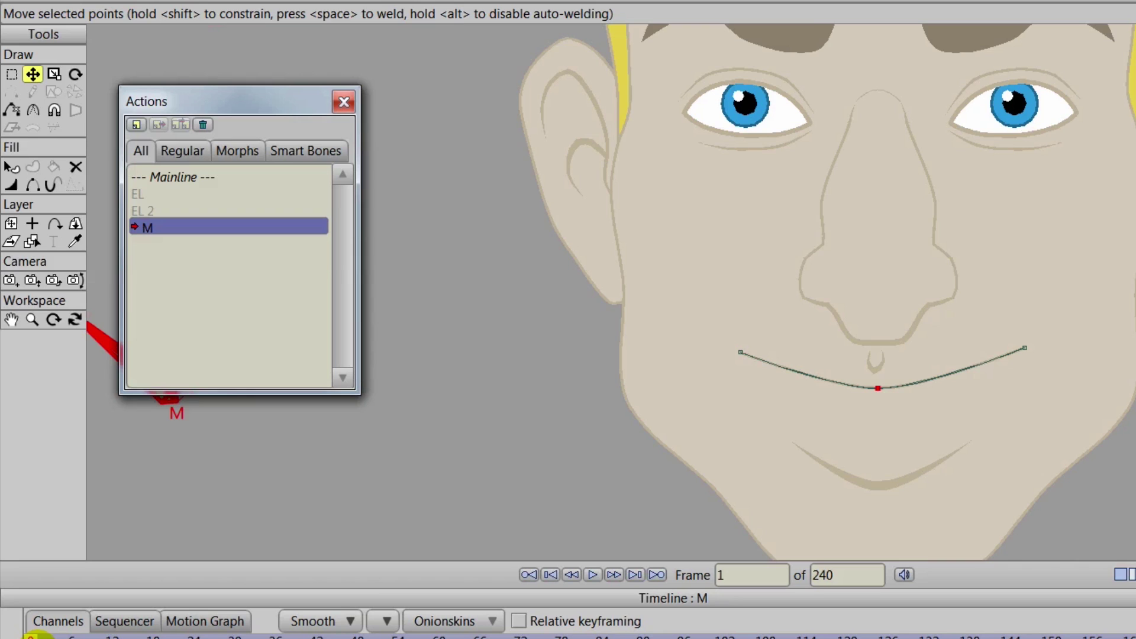
On F.Details, raise the chin curve toward the mouth and pull its ends down
click(896, 490)
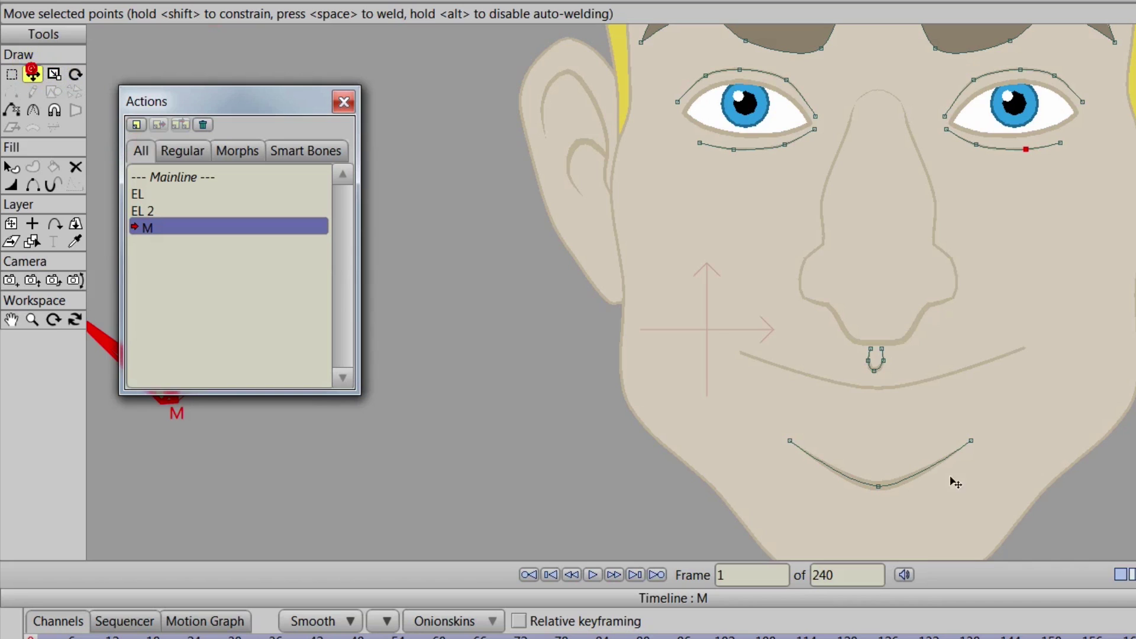
double_click(902, 478)
drag(911, 483, 898, 420)
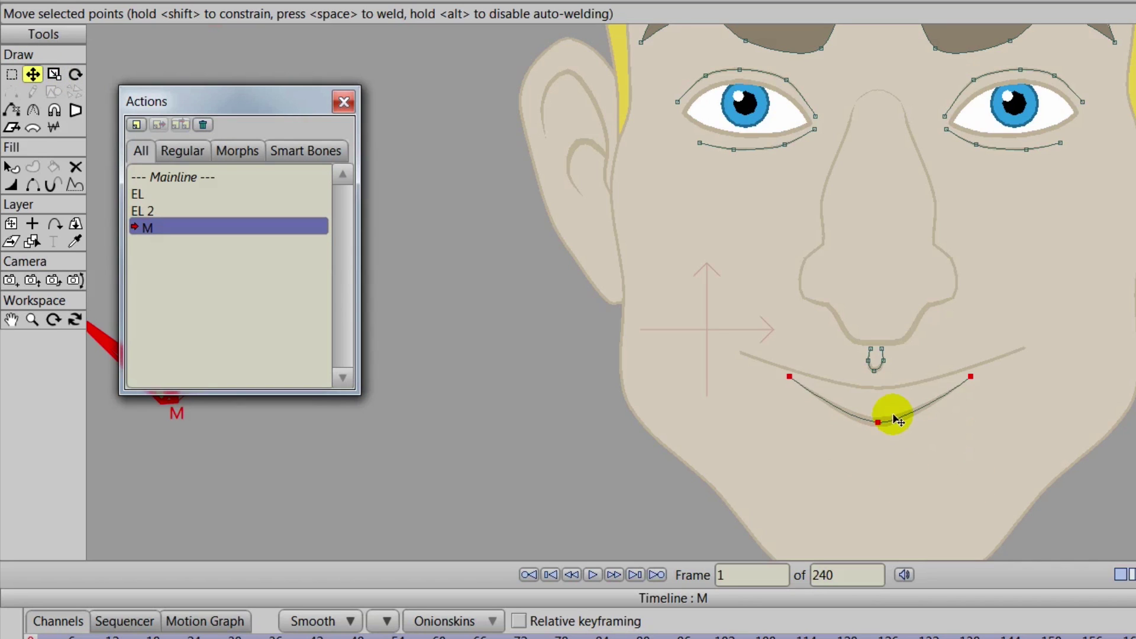
click(793, 380)
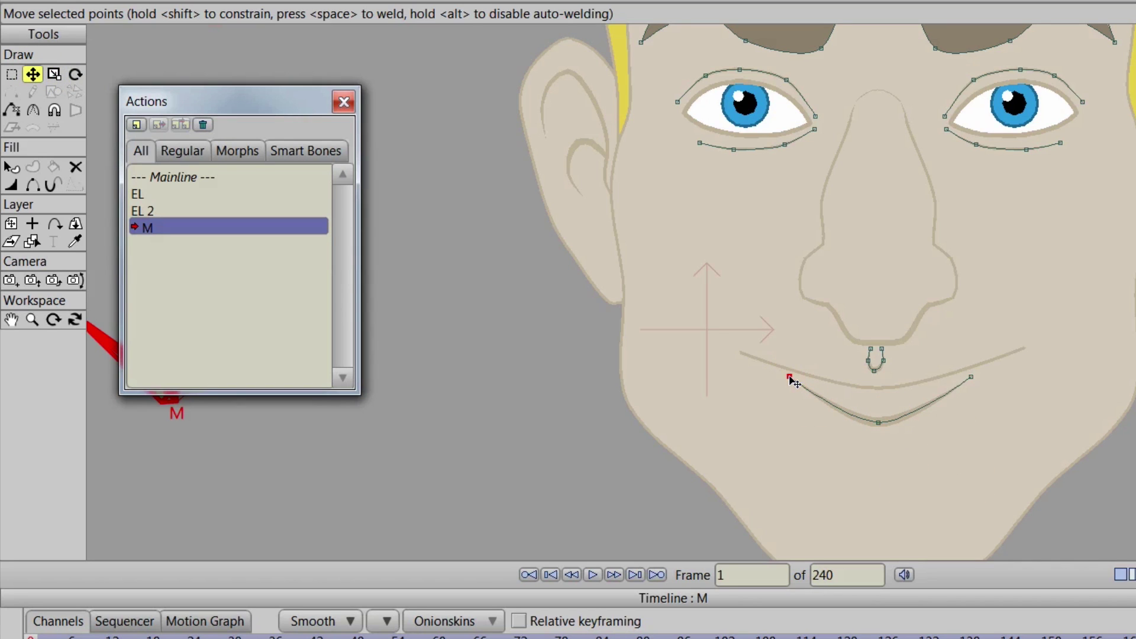
drag(789, 377, 780, 393)
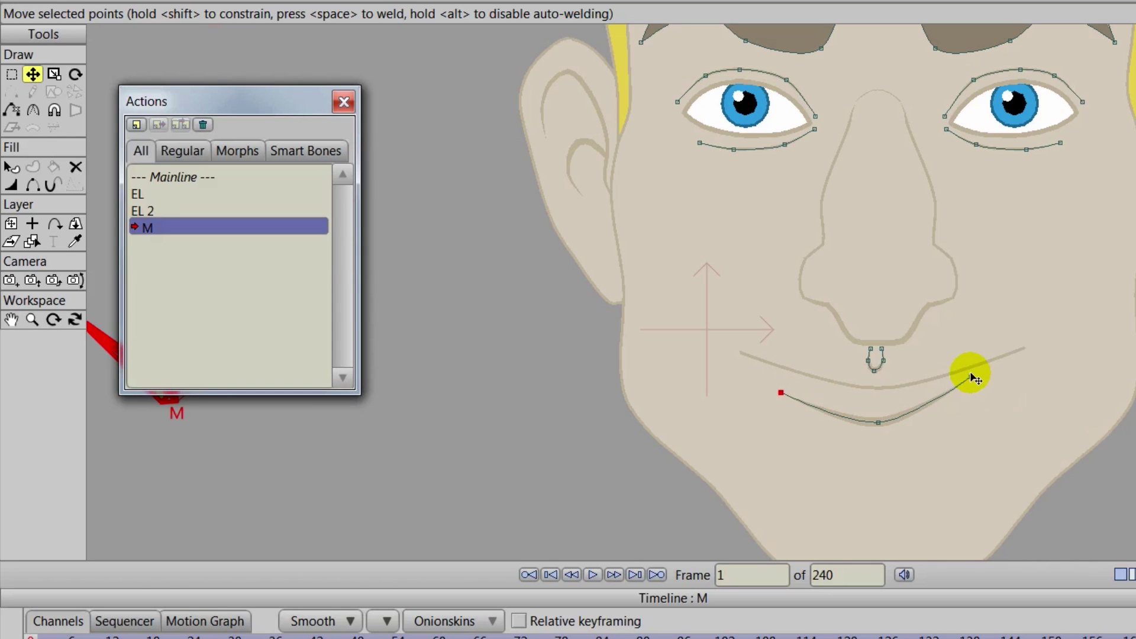
drag(970, 376, 978, 394)
Lower the whole chin curve slightly, even out its ends, then return to the Mainline
click(878, 422)
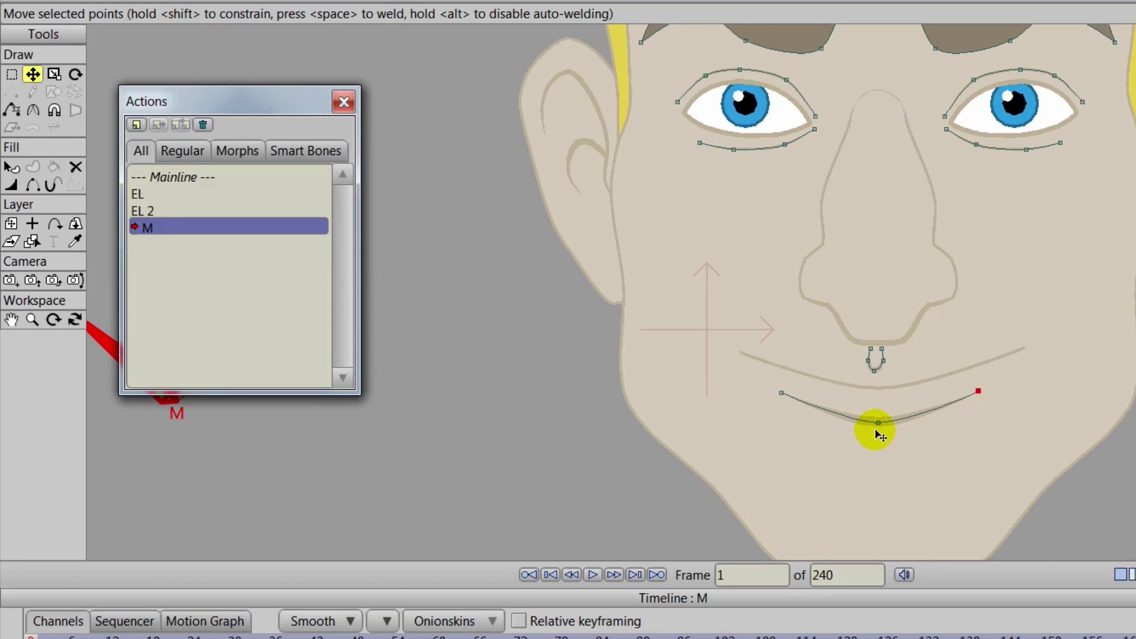
key(ctrl+a)
drag(896, 425, 896, 433)
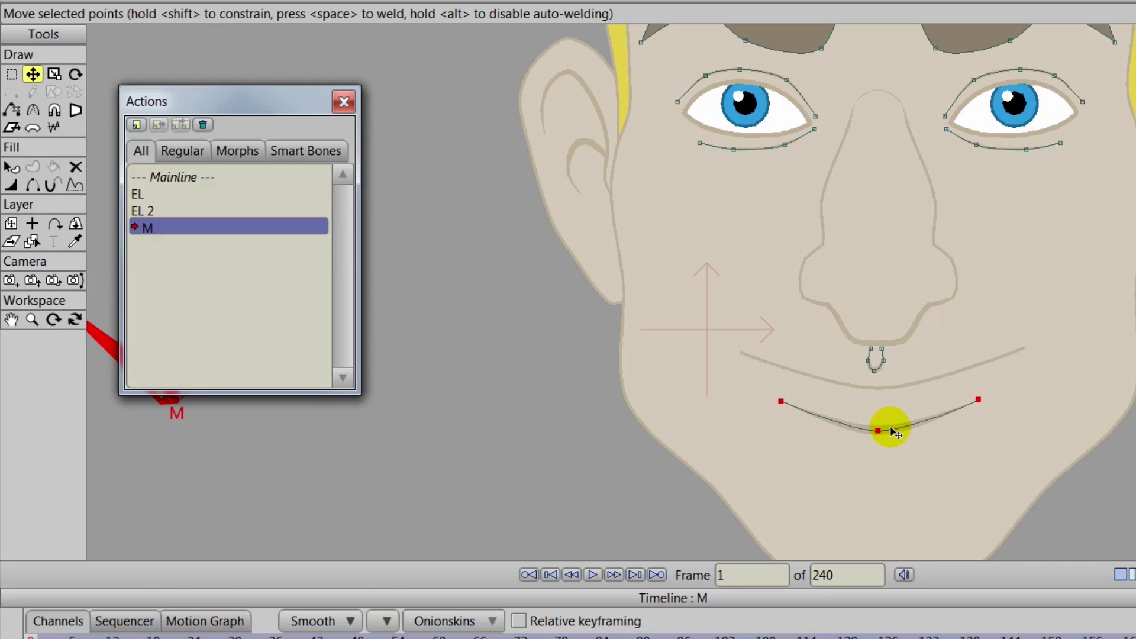
click(780, 401)
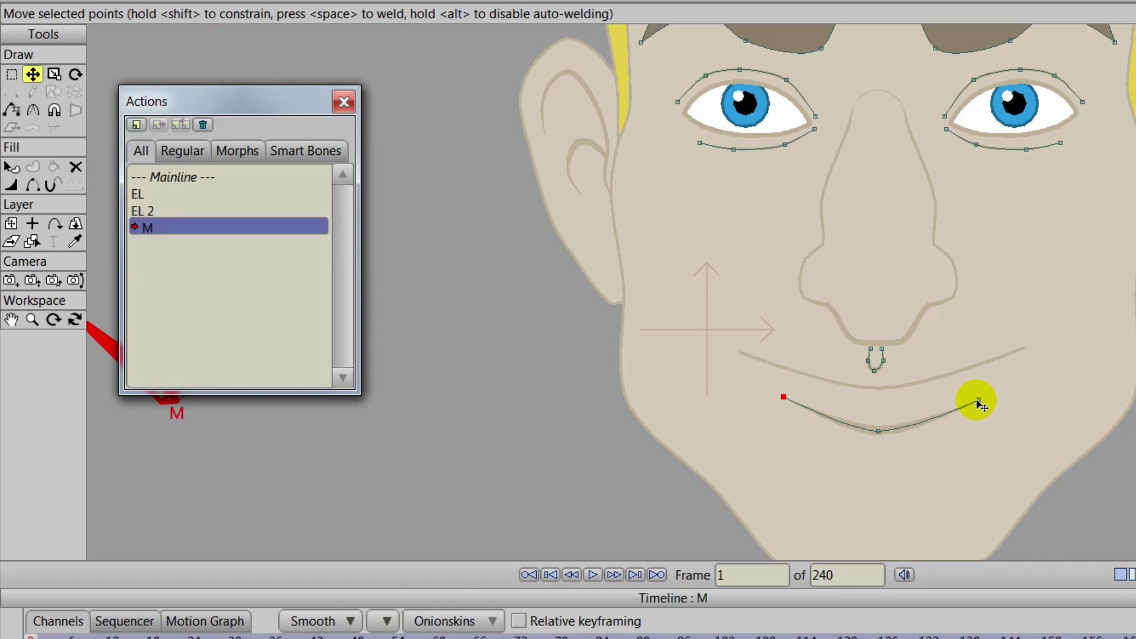
drag(976, 400, 978, 395)
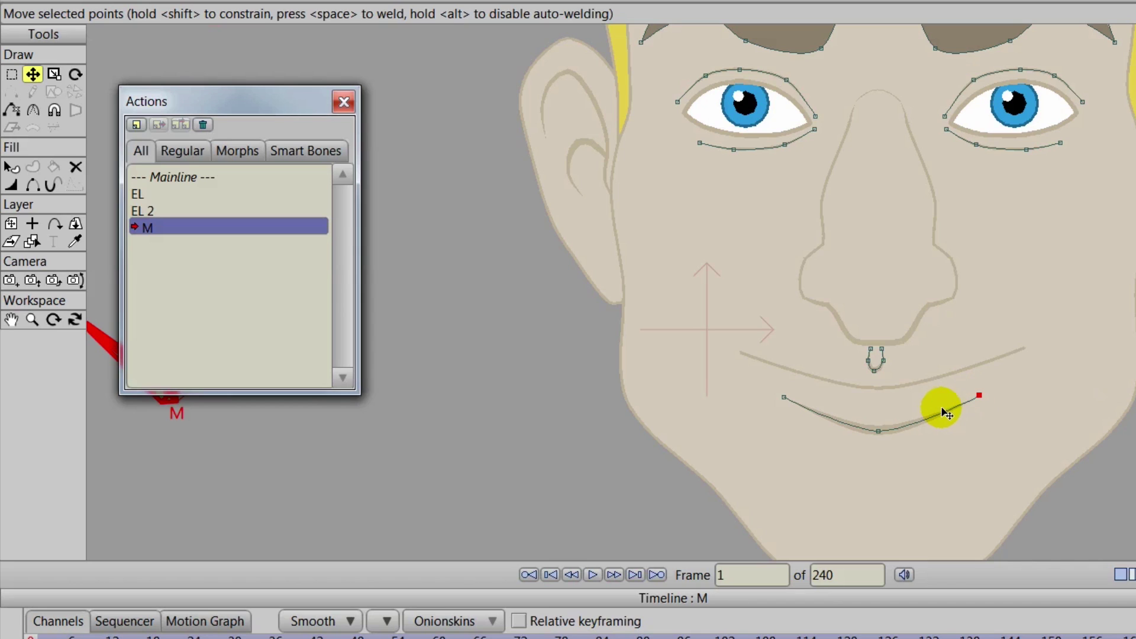
double_click(883, 371)
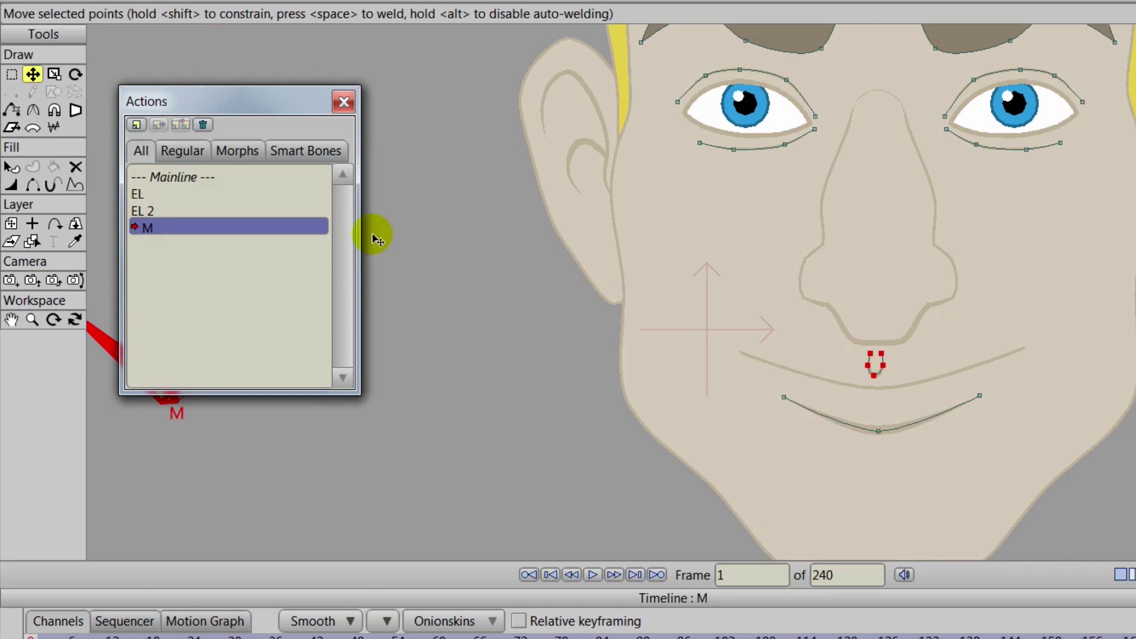
click(172, 177)
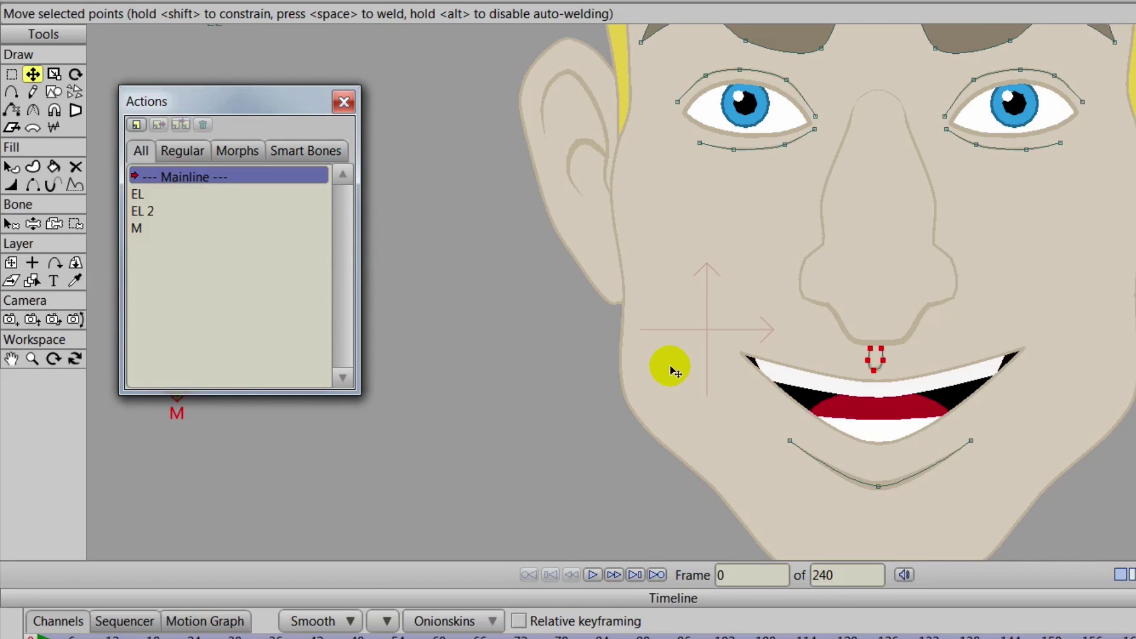
On Layer 2, swing bone M left and back upright, then create action M 2
drag(489, 344, 615, 392)
scroll(615, 392, down, 3)
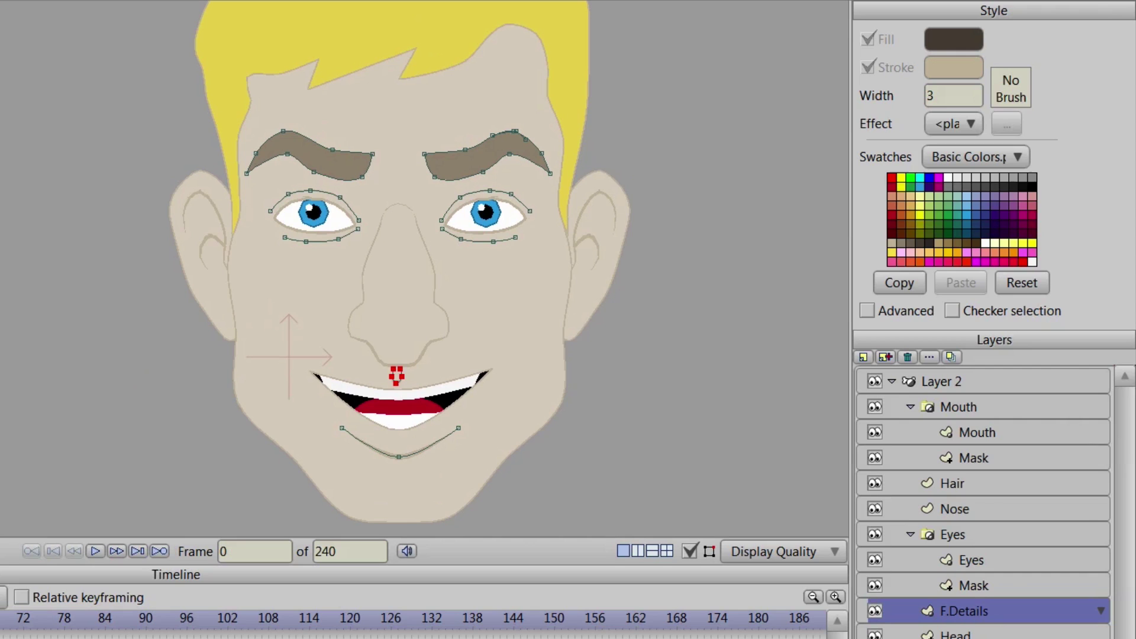
click(937, 383)
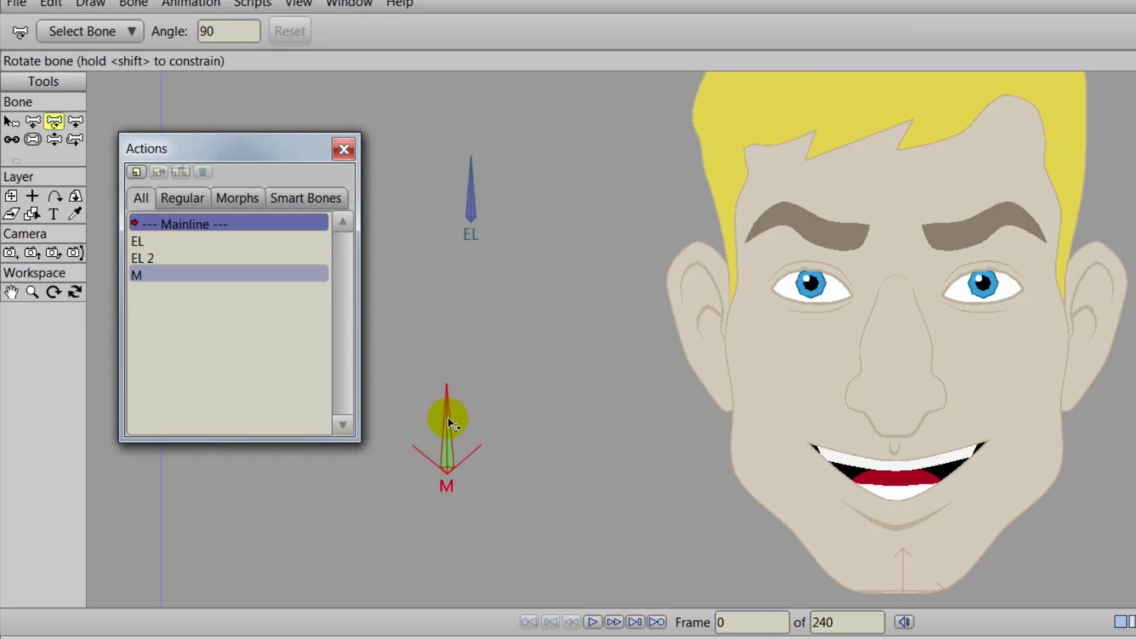
drag(450, 423, 447, 424)
click(11, 121)
click(53, 140)
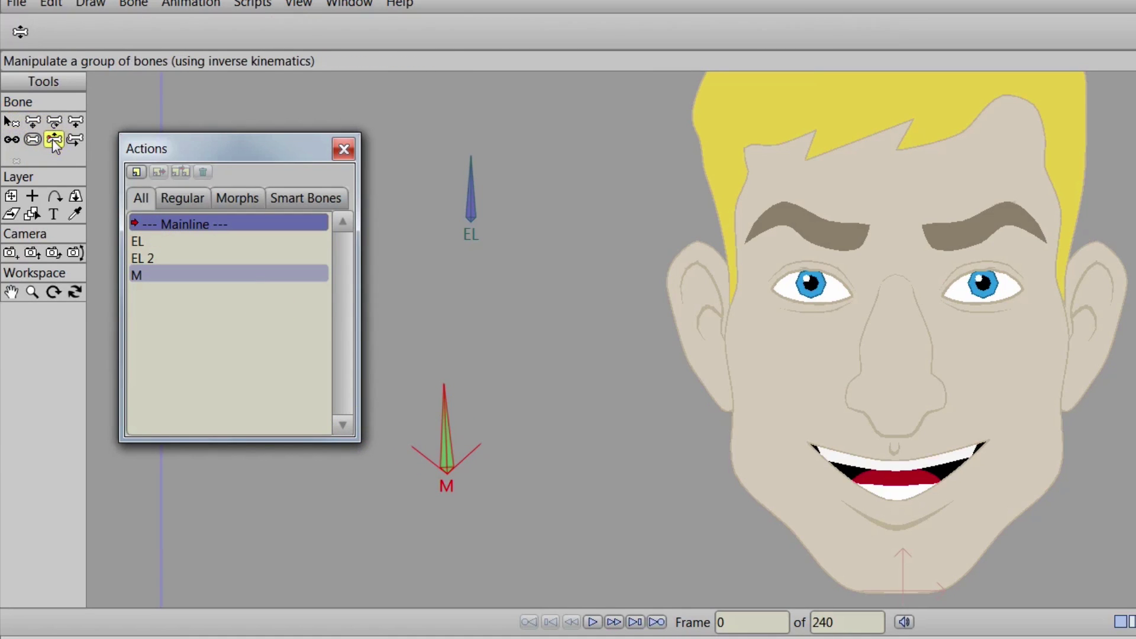
drag(444, 401, 308, 436)
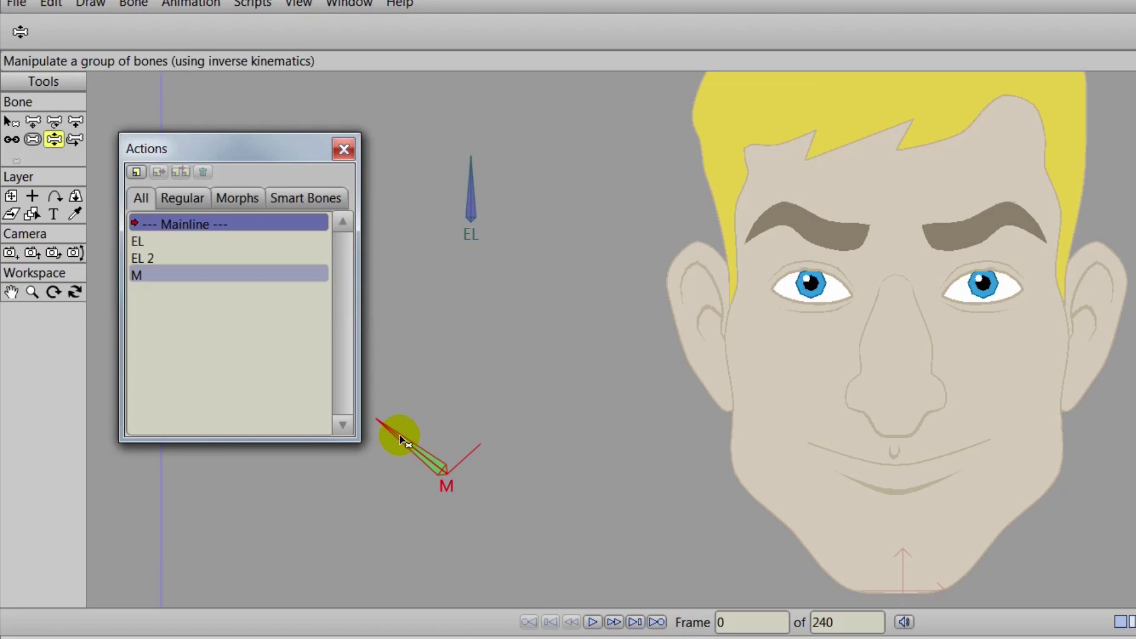
drag(402, 440, 452, 449)
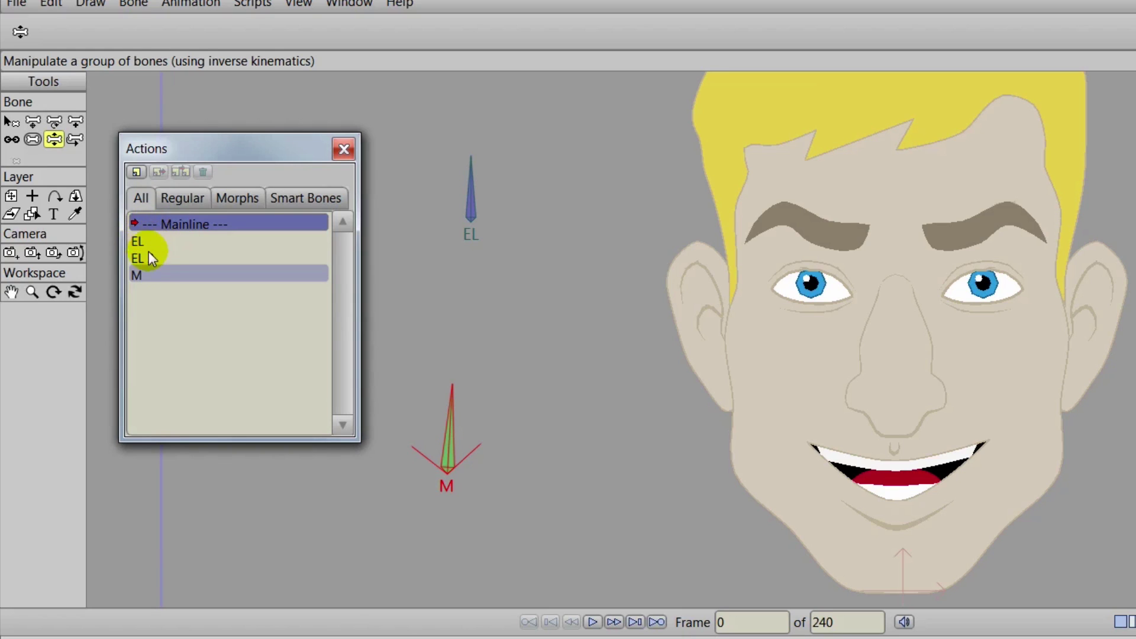
click(136, 172)
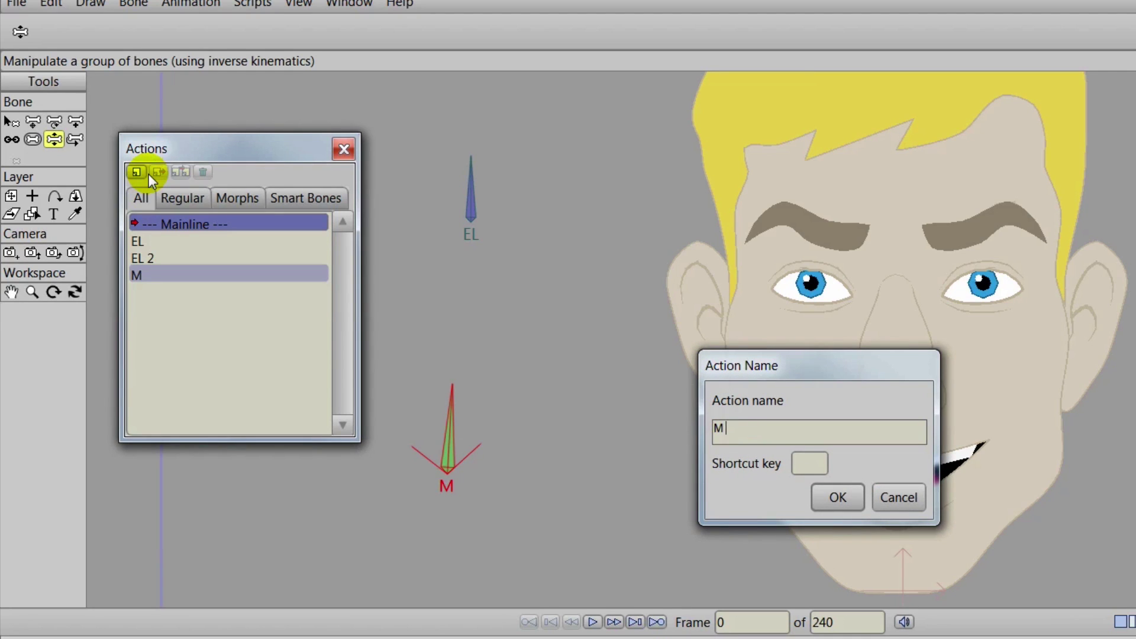
key(Return)
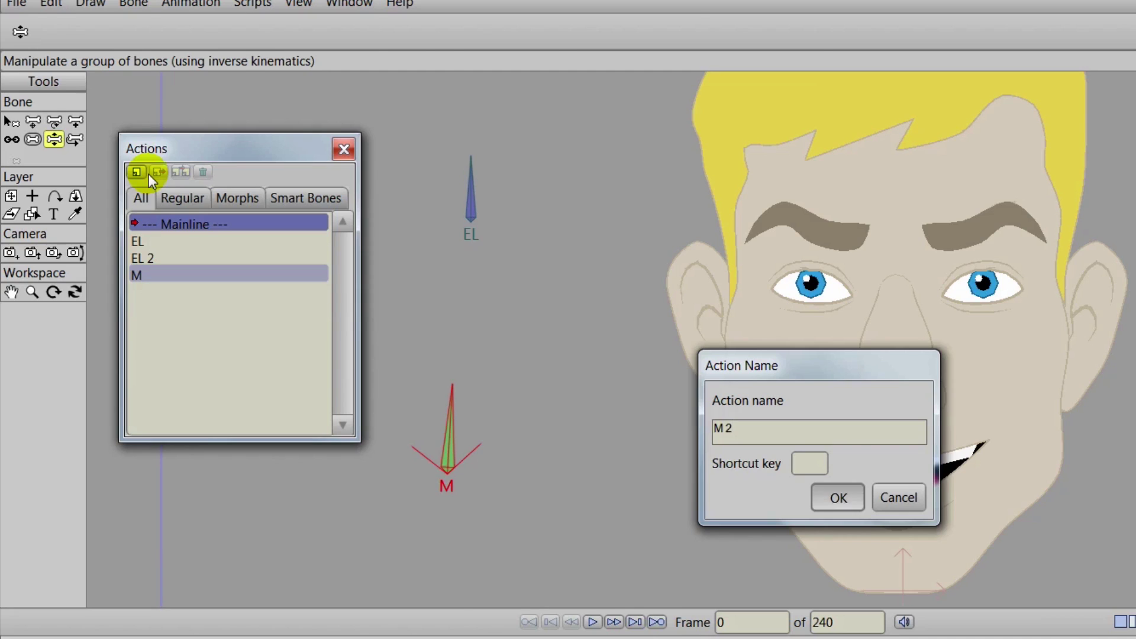
In M 2, rotate bone M right to 42.1893 and select the Mouth's Mask layer
click(54, 122)
drag(443, 388, 567, 526)
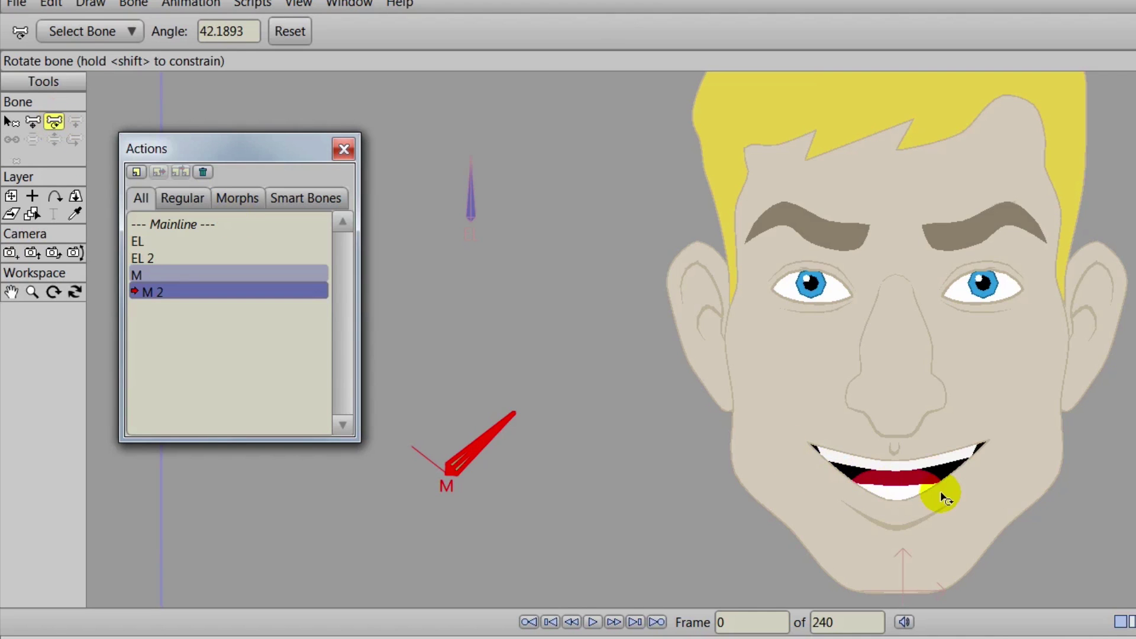
scroll(867, 479, up, 5)
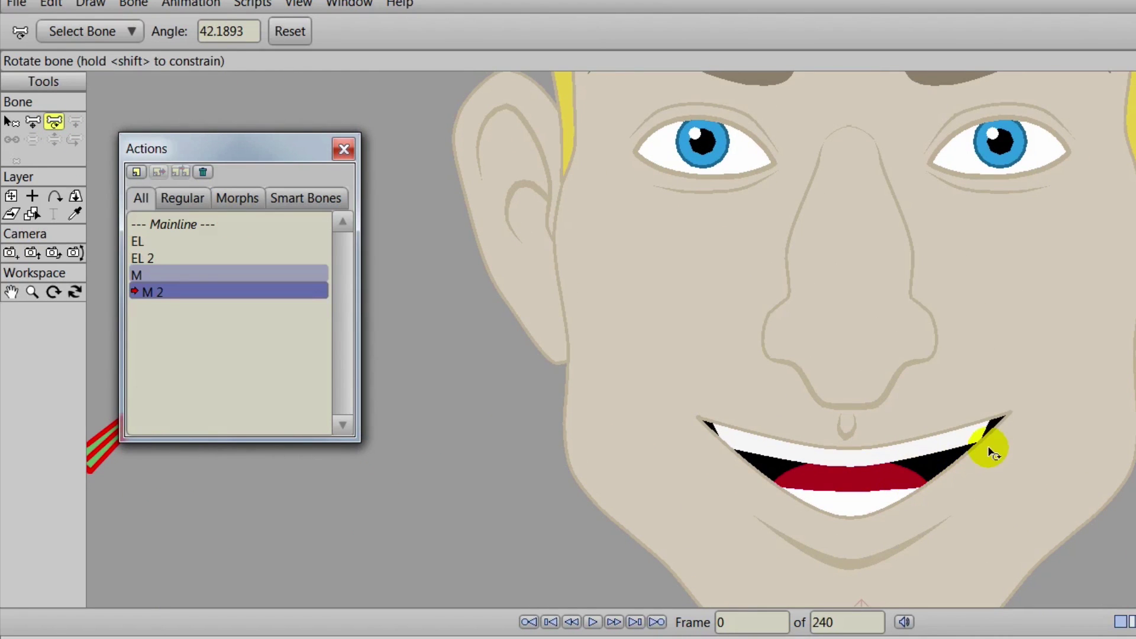
ctrl+alt+click(992, 430)
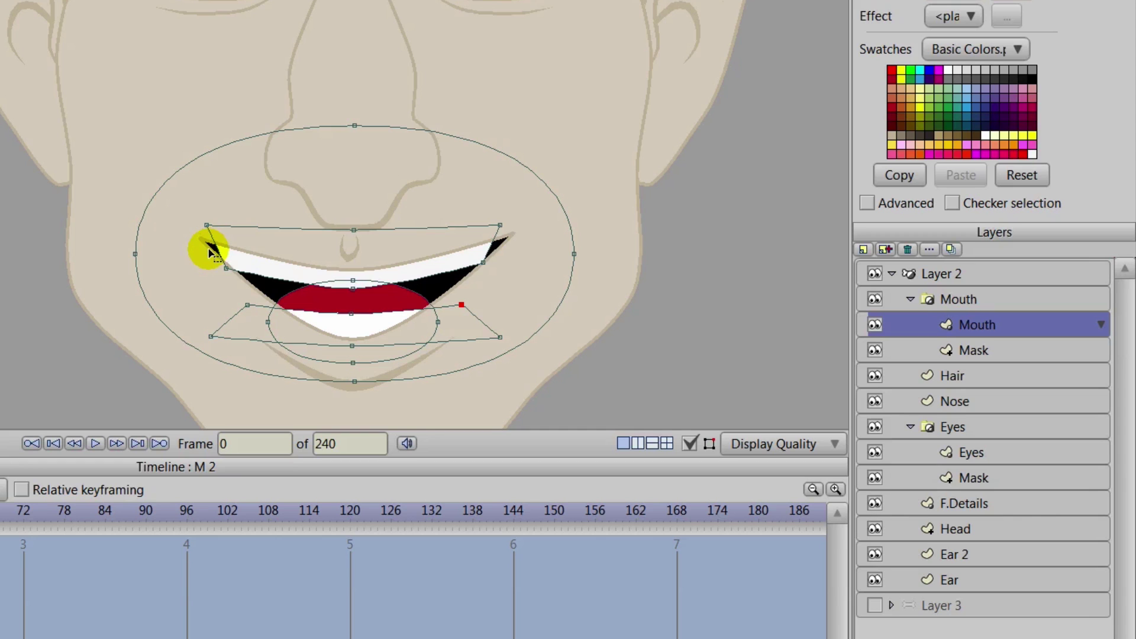
click(961, 342)
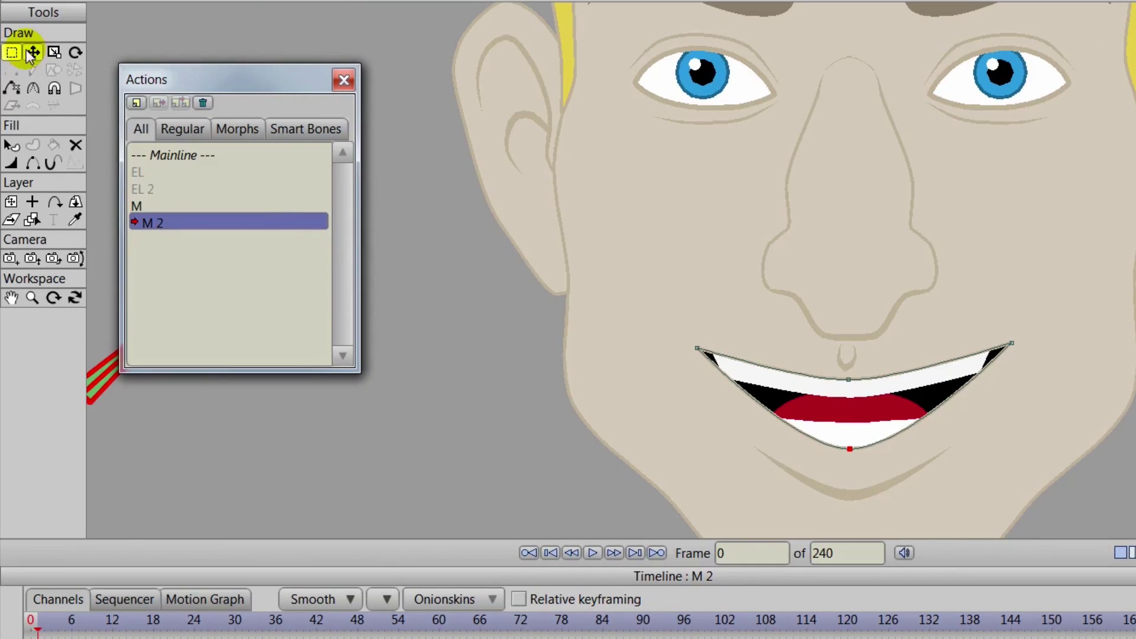
Scale the two mouth corners inward to narrow the mouth
mouse_move(766, 330)
mouse_down()
mouse_move(997, 369)
mouse_move(847, 255)
mouse_move(674, 324)
mouse_up()
click(53, 53)
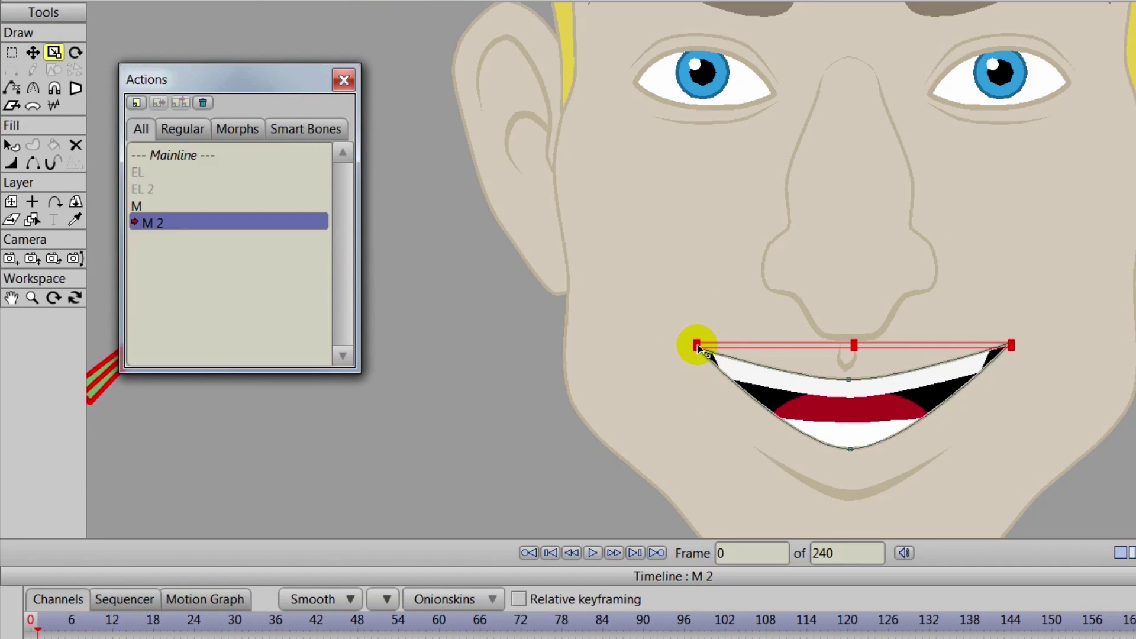
drag(698, 348, 754, 354)
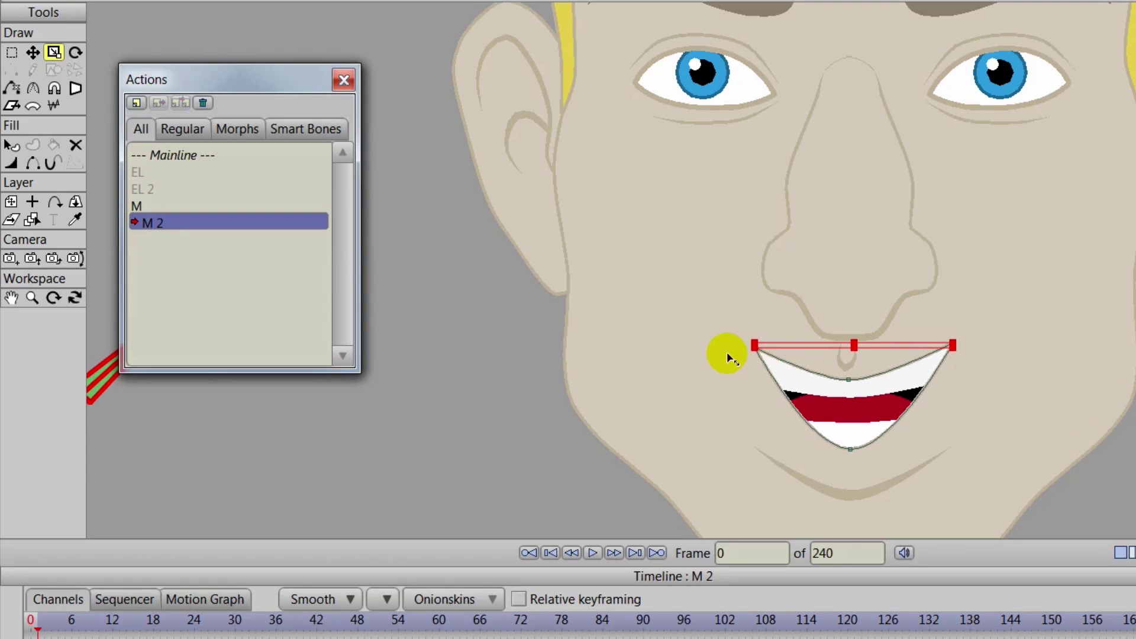
Drag the top, corner and bottom points into a rounded O and move it lower
click(32, 53)
click(851, 384)
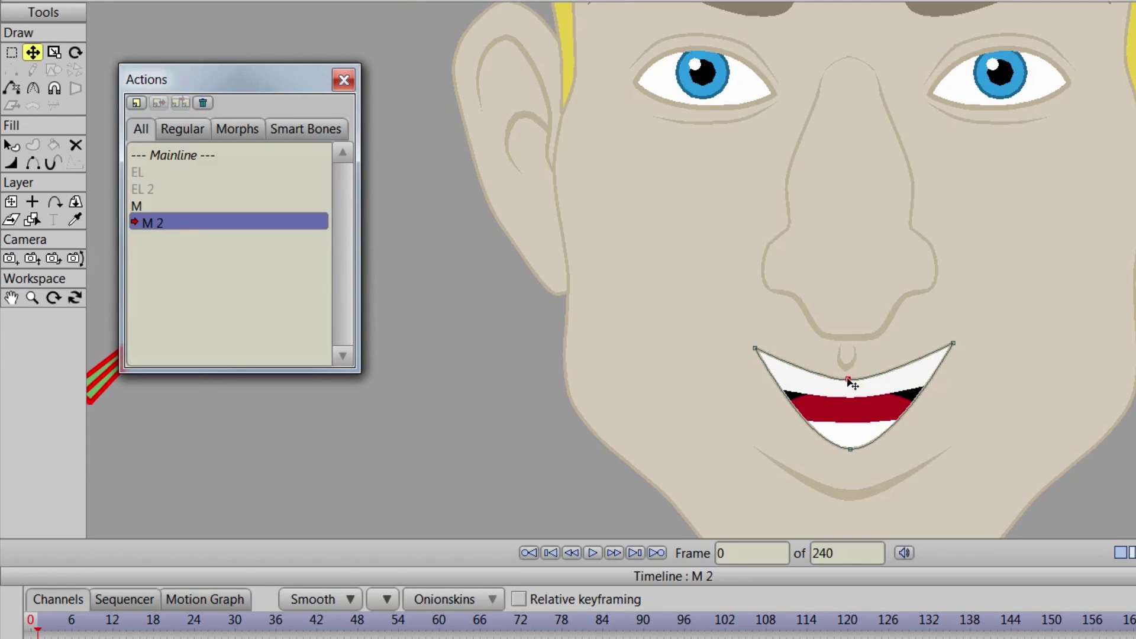
drag(849, 380, 839, 292)
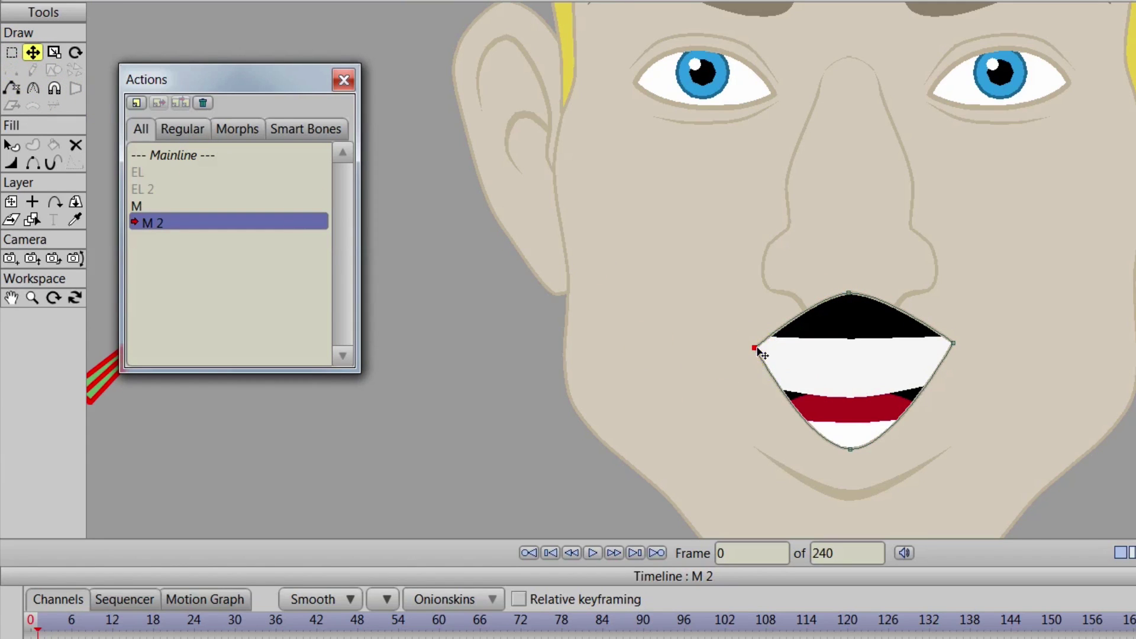
drag(758, 351, 791, 355)
drag(952, 345, 926, 353)
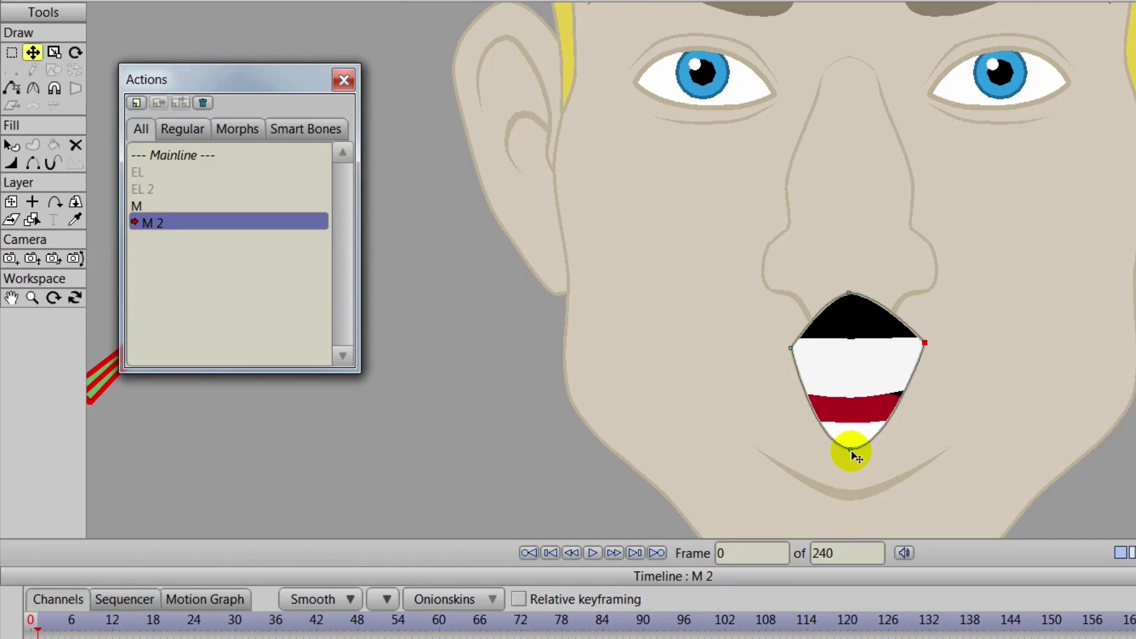
drag(852, 454, 856, 410)
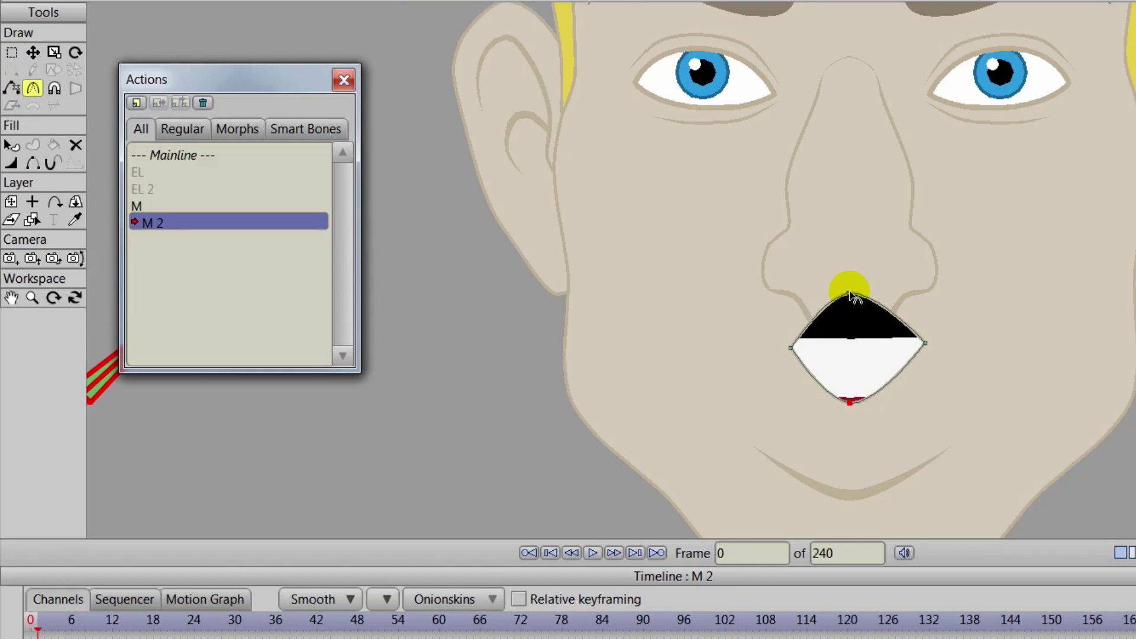
click(850, 401)
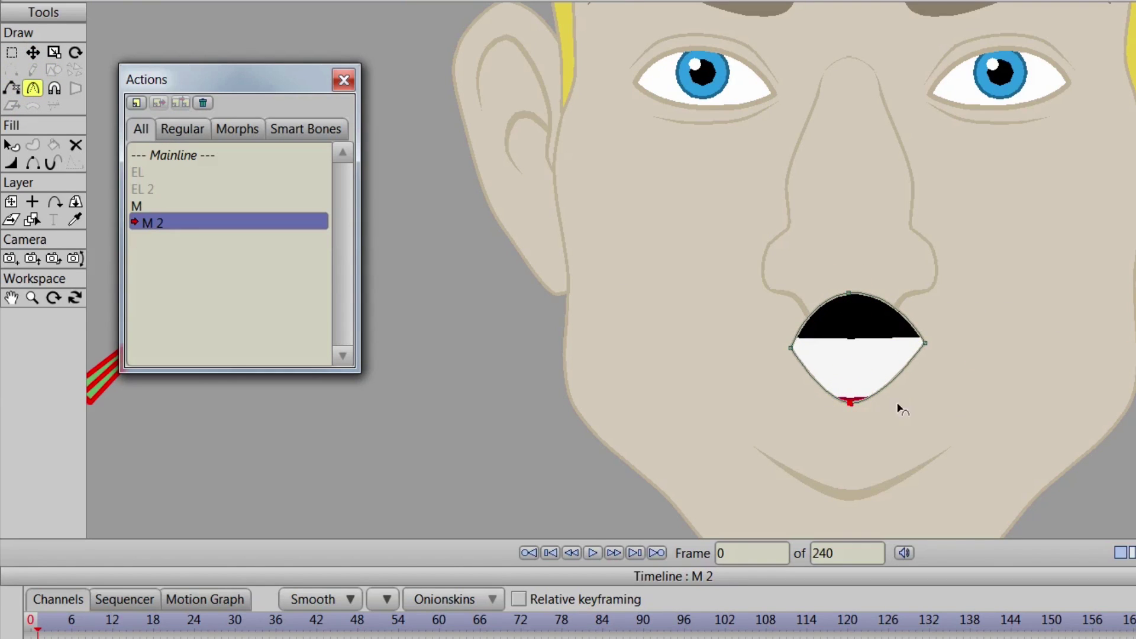
click(32, 52)
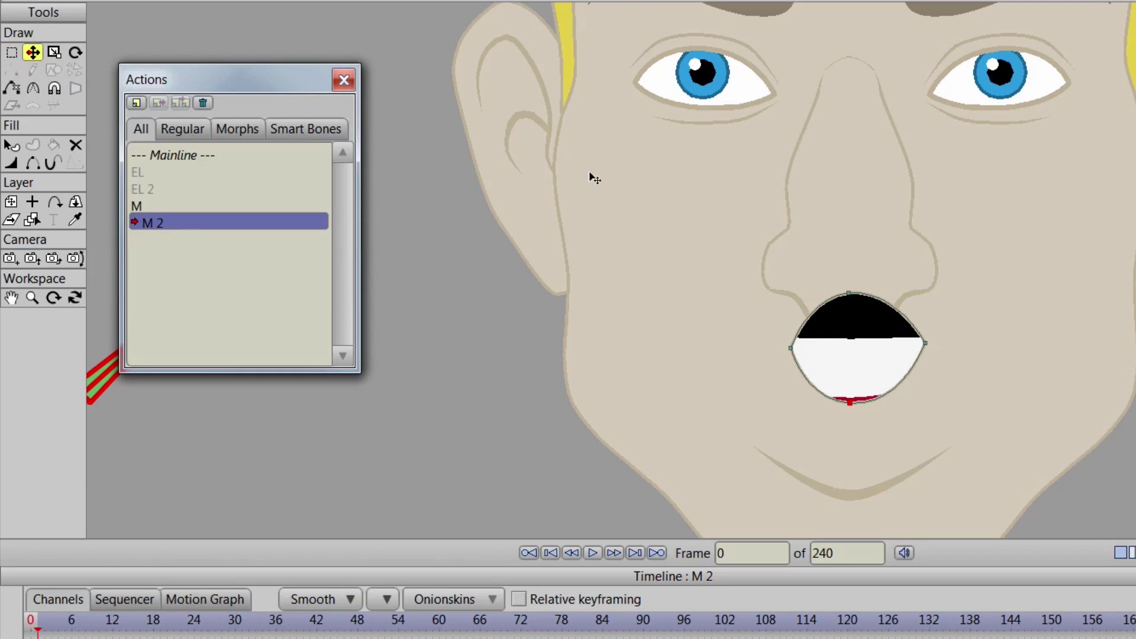
drag(878, 301, 880, 358)
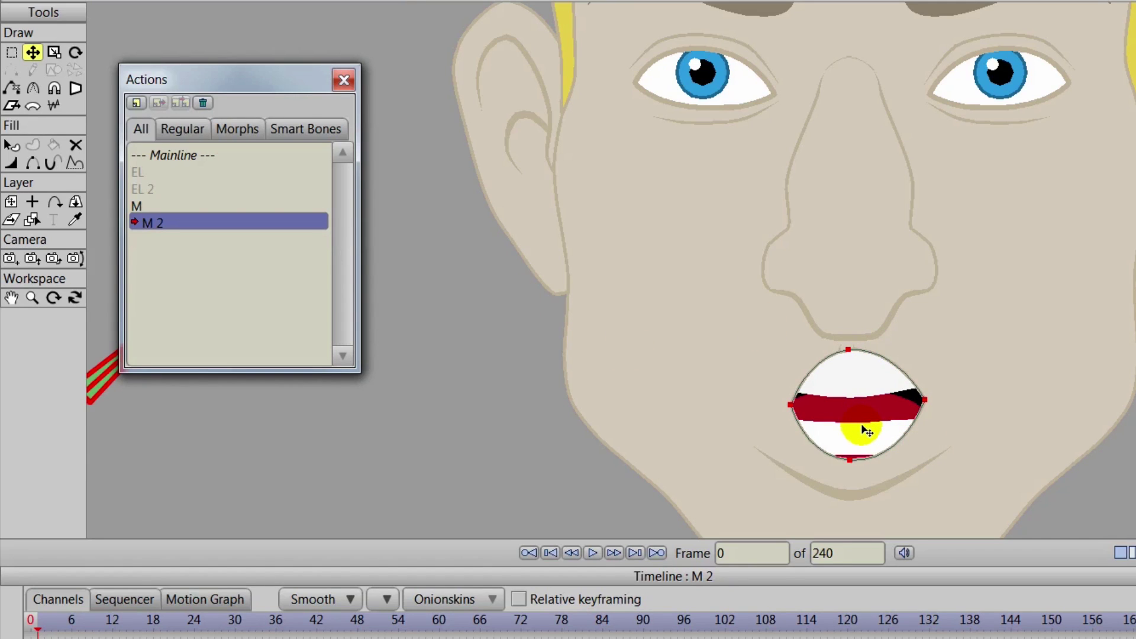
On the Mouth layer, drag the lower-lip points so more tongue shows
click(864, 430)
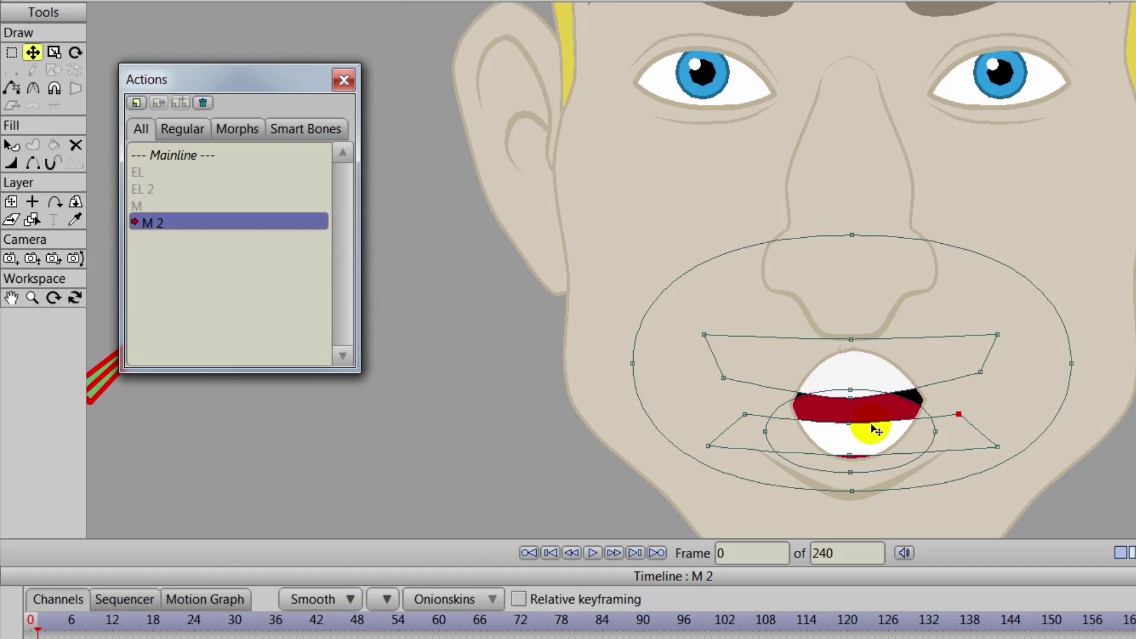
double_click(877, 431)
mouse_move(877, 431)
mouse_down()
mouse_move(877, 442)
mouse_move(868, 381)
mouse_up()
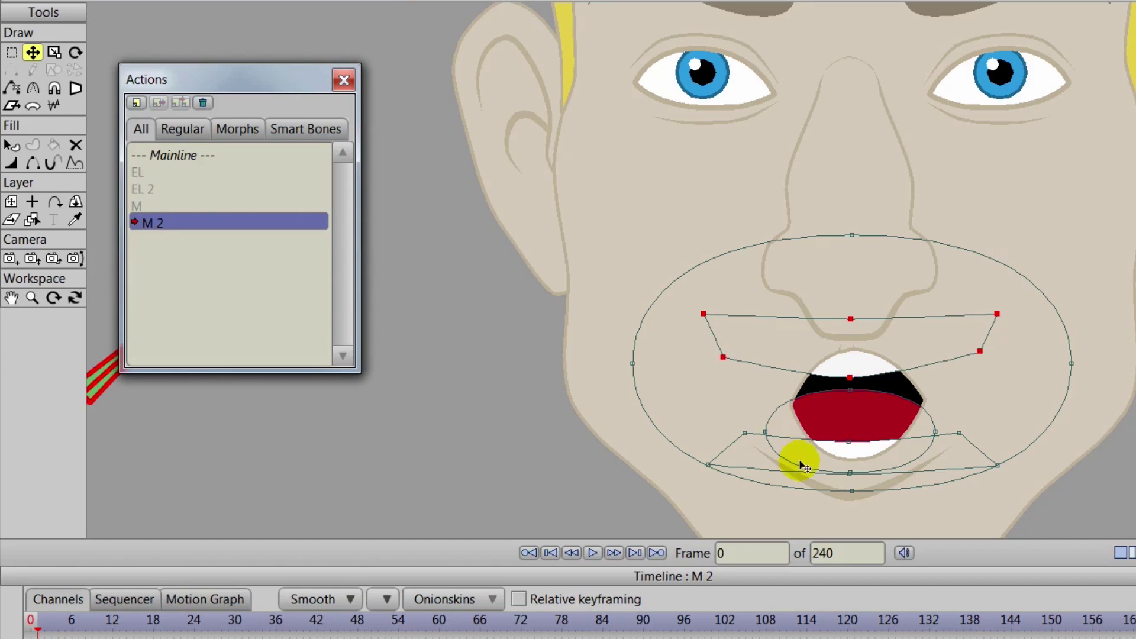
Move the chin curve's ends up and inward, raise its bottom, and round it into a U
click(867, 497)
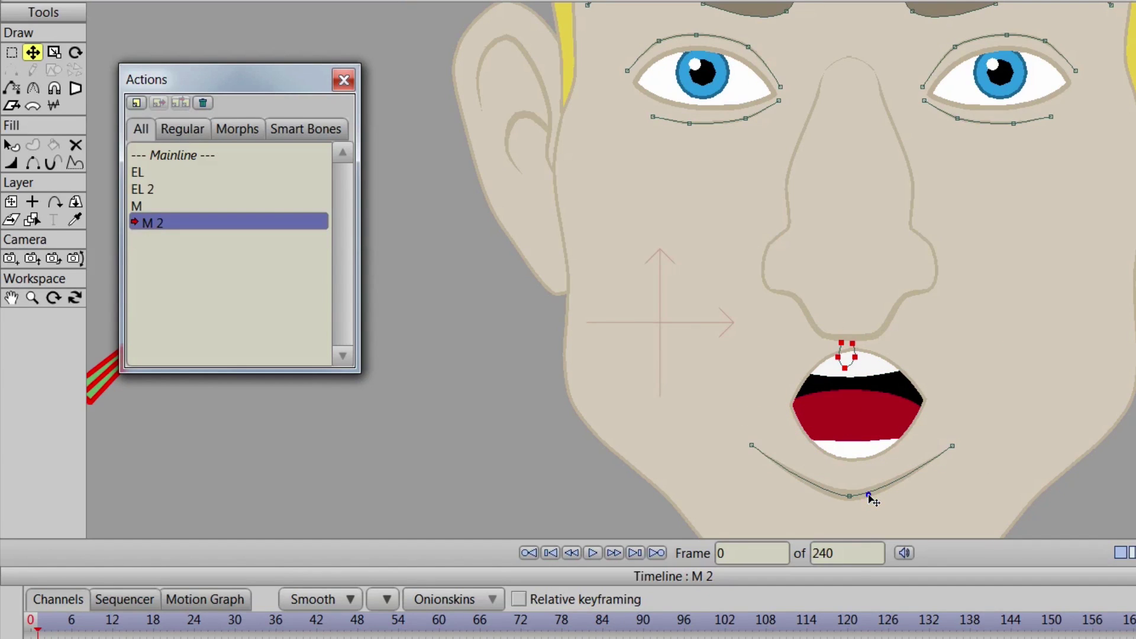
drag(869, 494, 875, 508)
click(756, 456)
drag(757, 457, 782, 443)
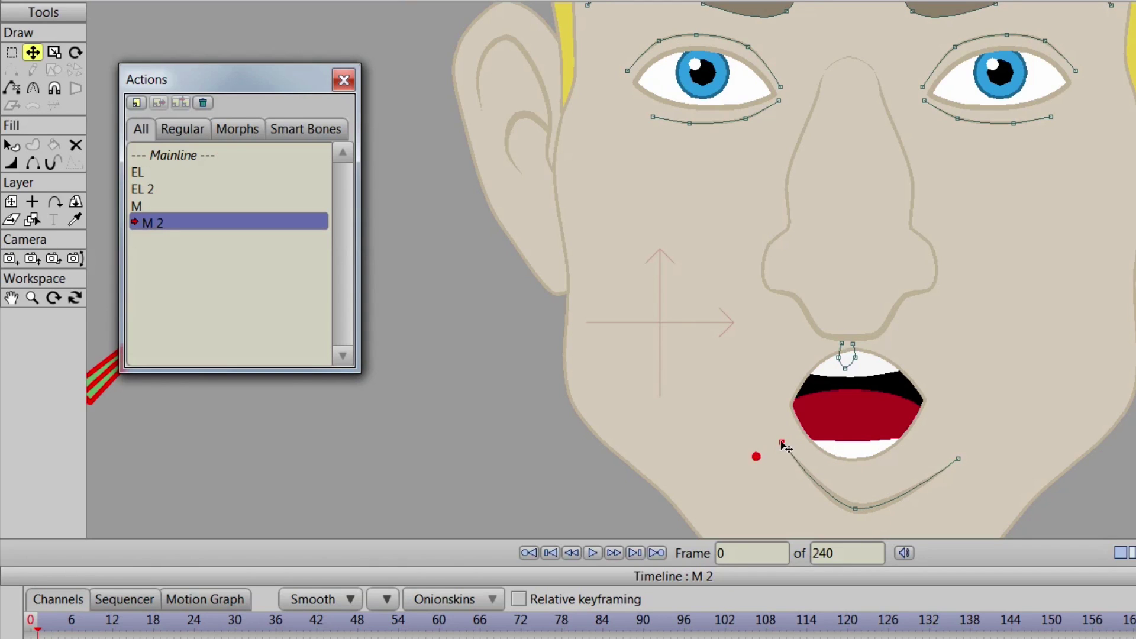
drag(958, 459, 940, 438)
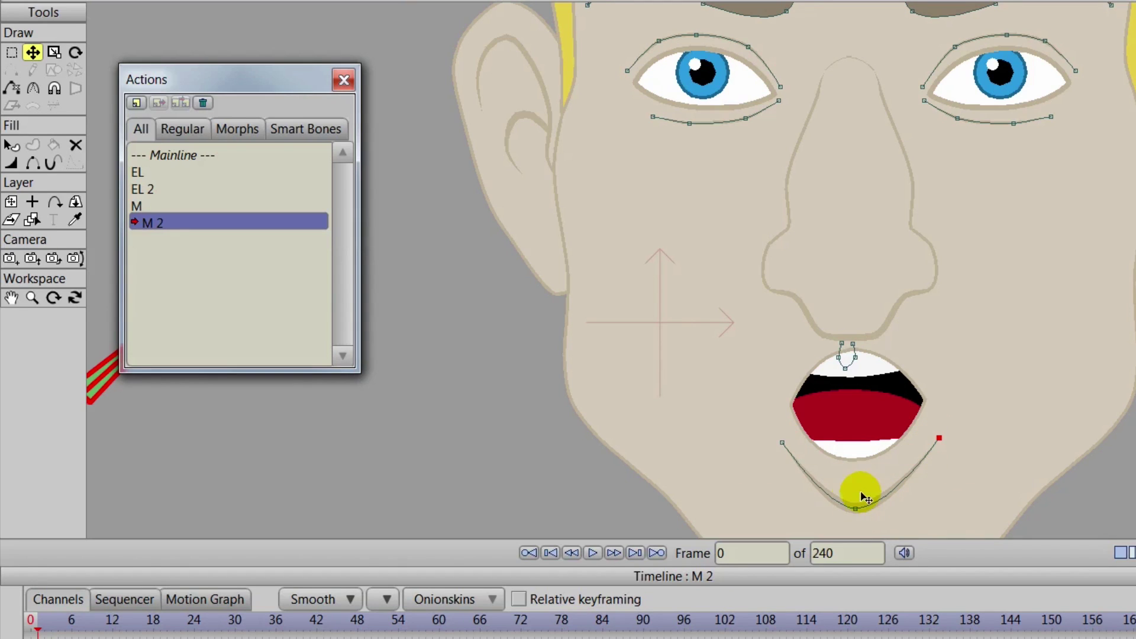
drag(857, 511, 858, 503)
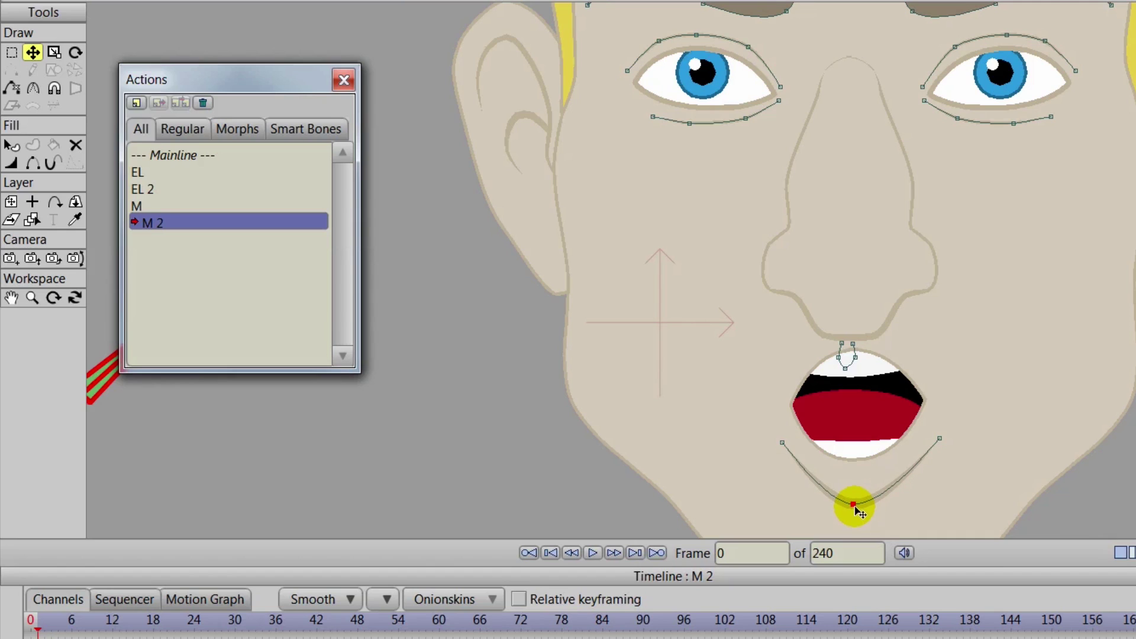
drag(852, 504, 997, 511)
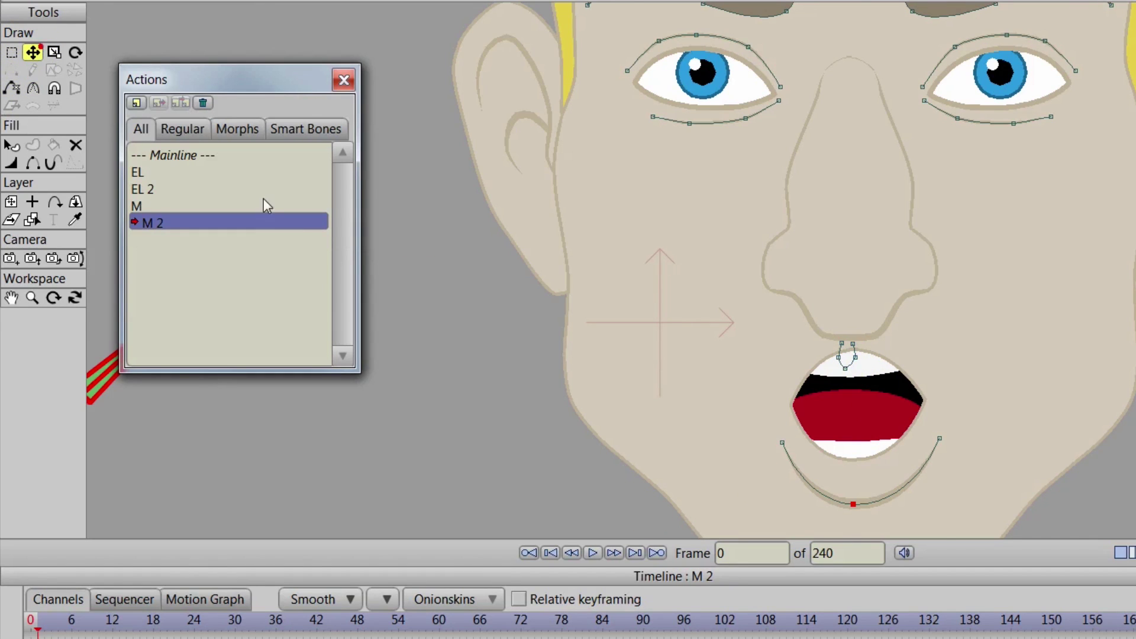
Select the small U curve above the teeth and move it up beneath the nose
scroll(768, 393, up, 6)
click(734, 316)
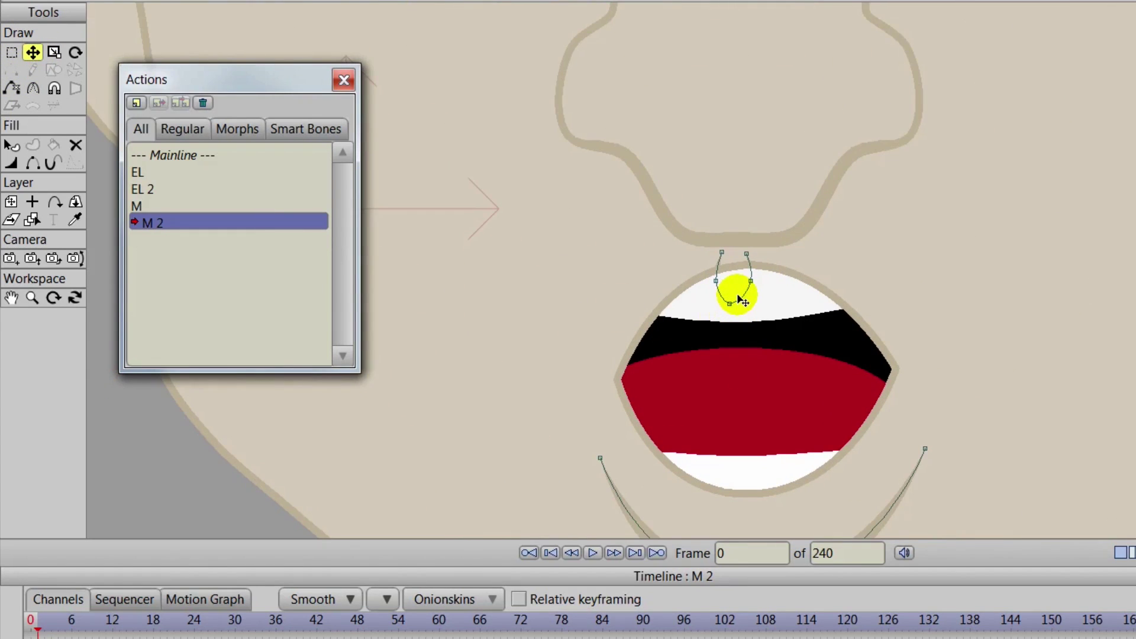
double_click(743, 300)
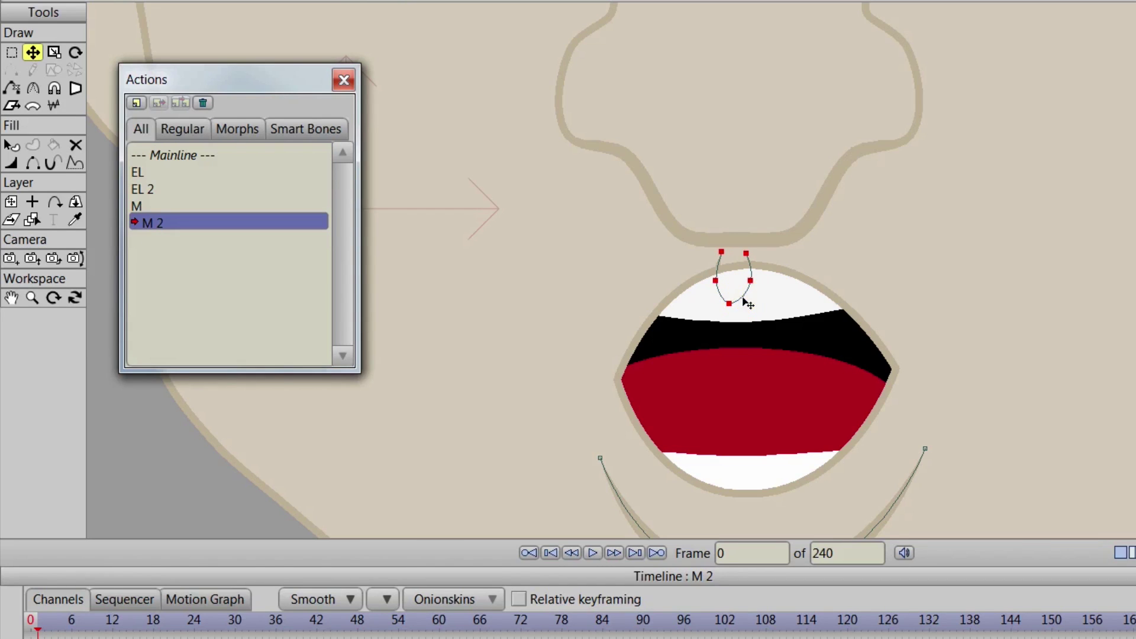
drag(747, 302, 751, 251)
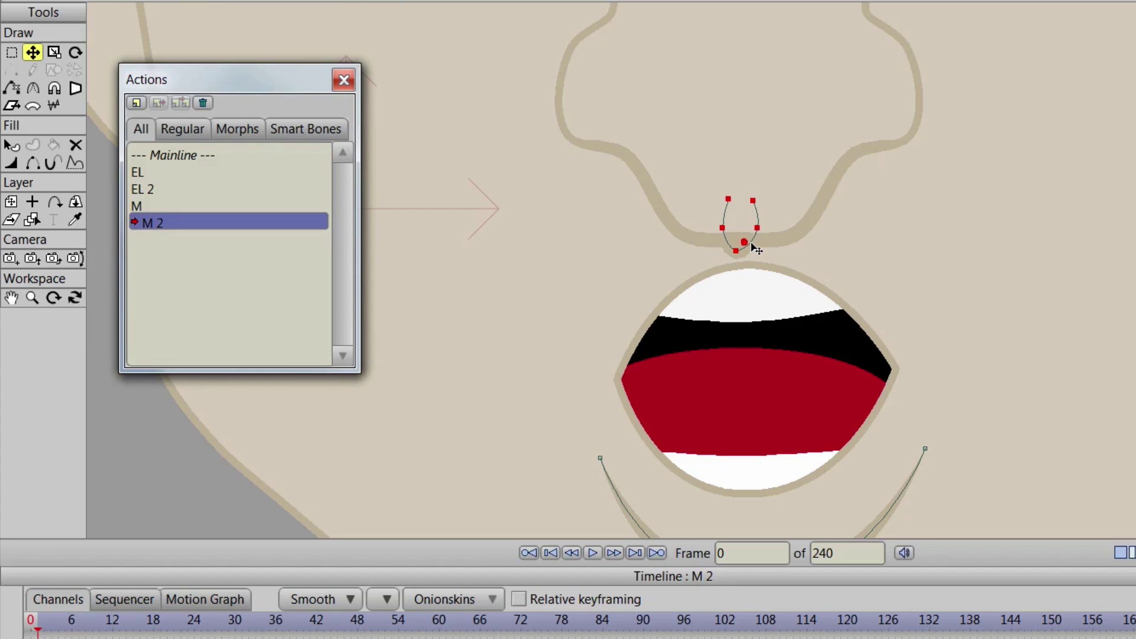
Go back to the Mainline, zoom out to the full face, and activate Layer 2
click(185, 161)
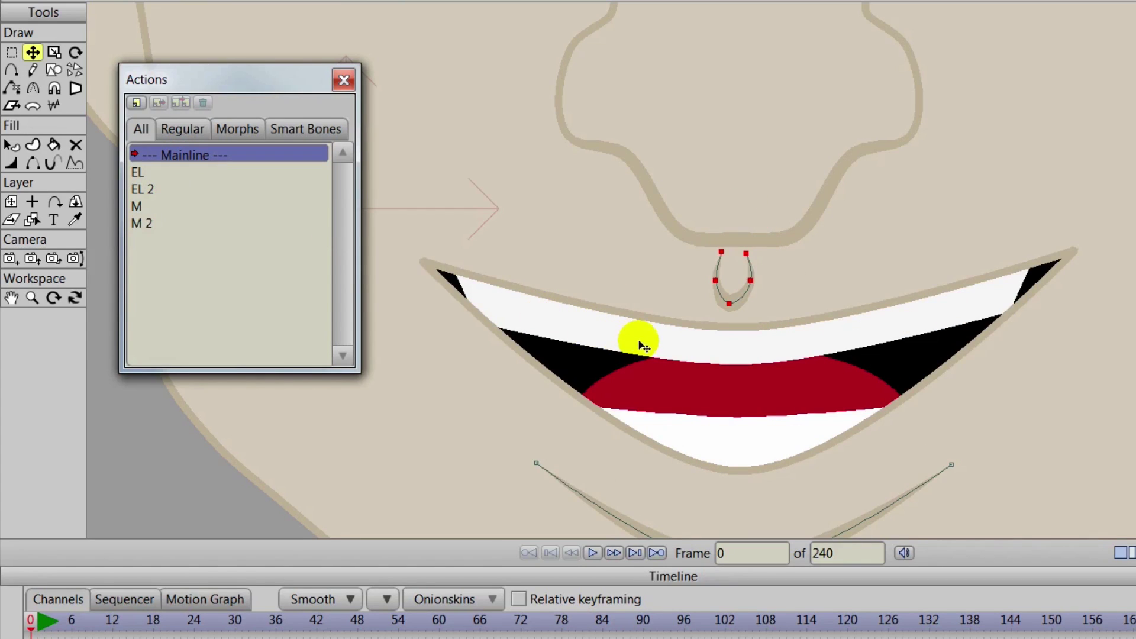
scroll(684, 363, down, 5)
drag(722, 337, 943, 459)
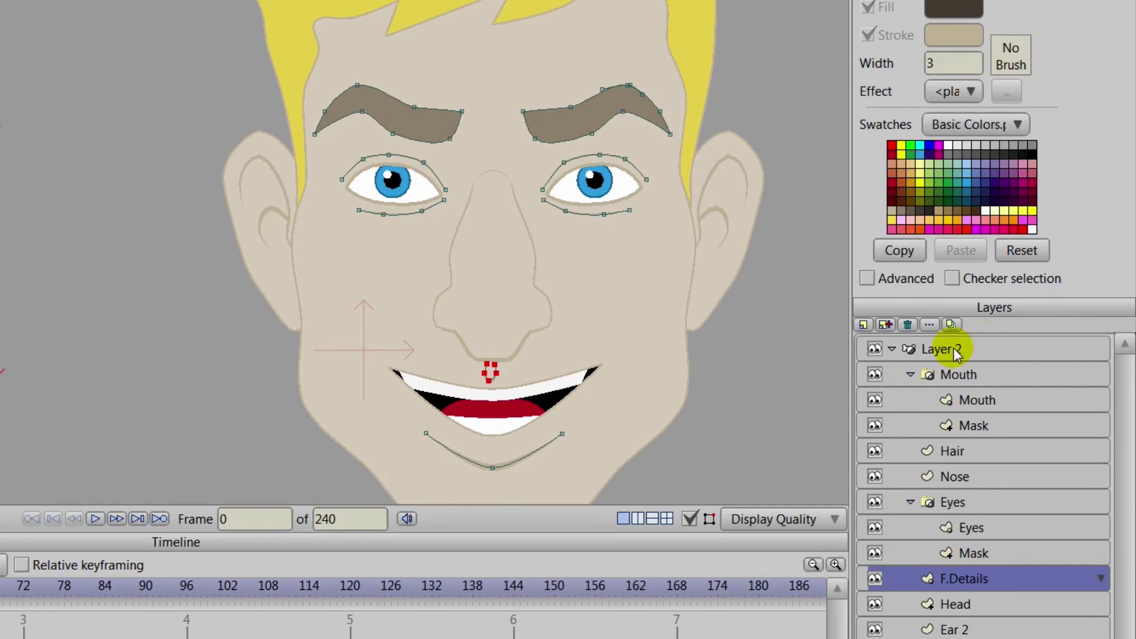
click(933, 350)
click(39, 85)
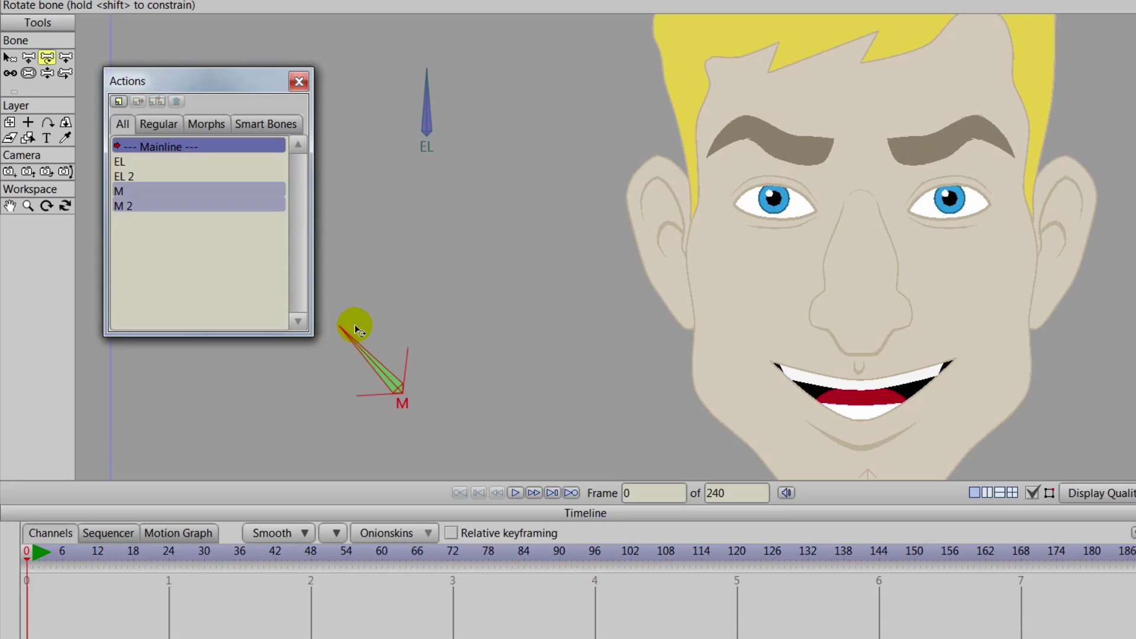
Undo the stray M bone rotation, then swing bone M left and right to preview the mouth shapes
key(ctrl+z)
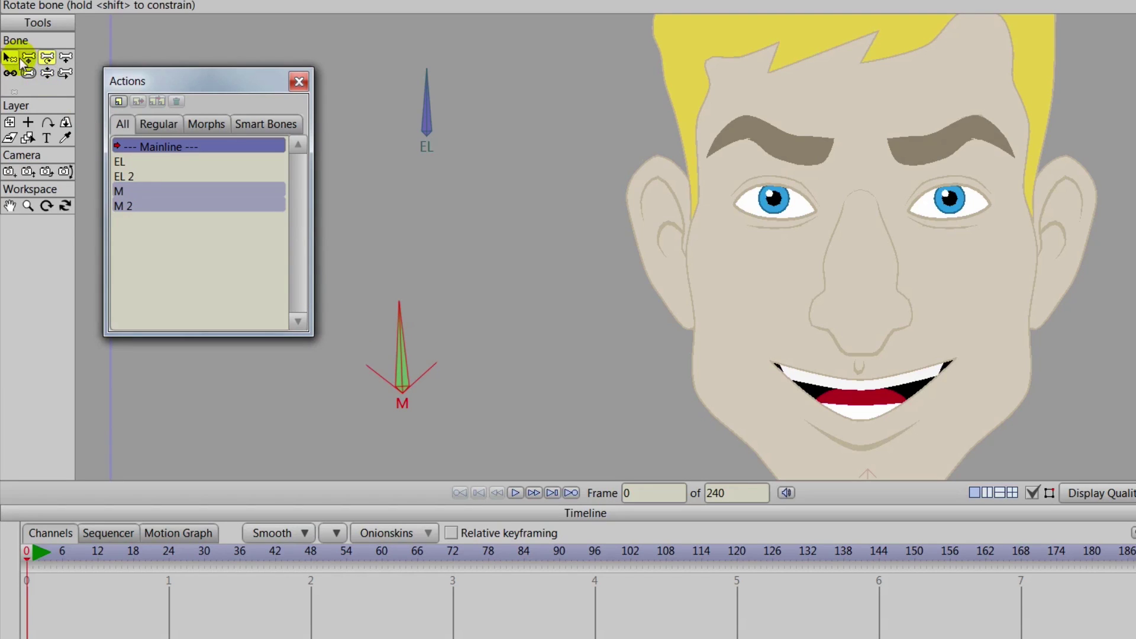
click(48, 73)
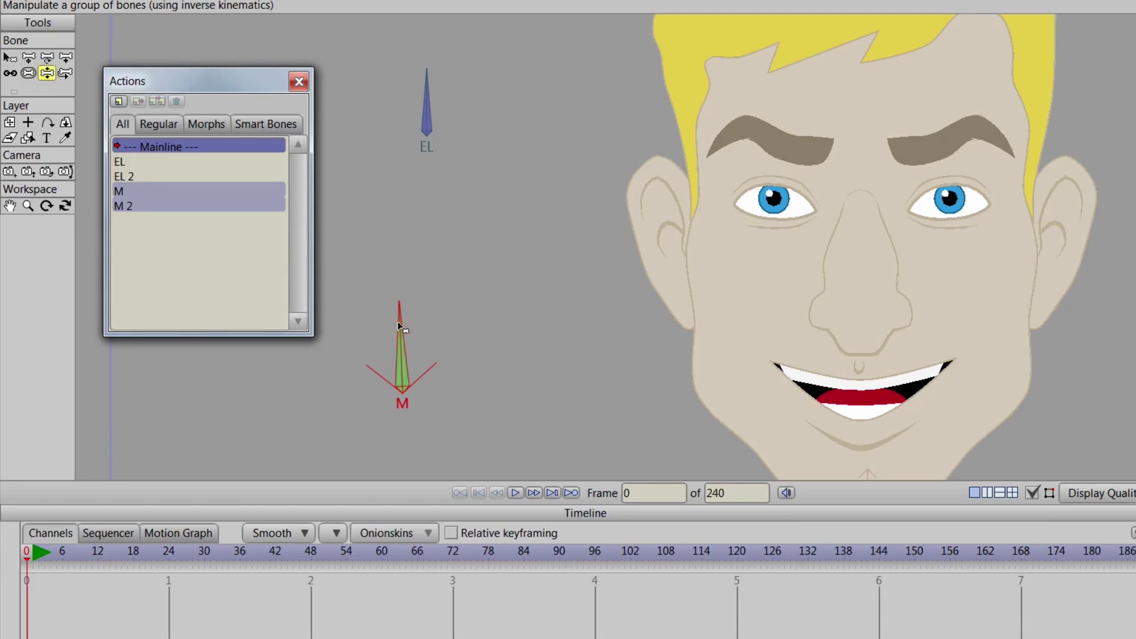
drag(399, 323, 374, 340)
click(10, 57)
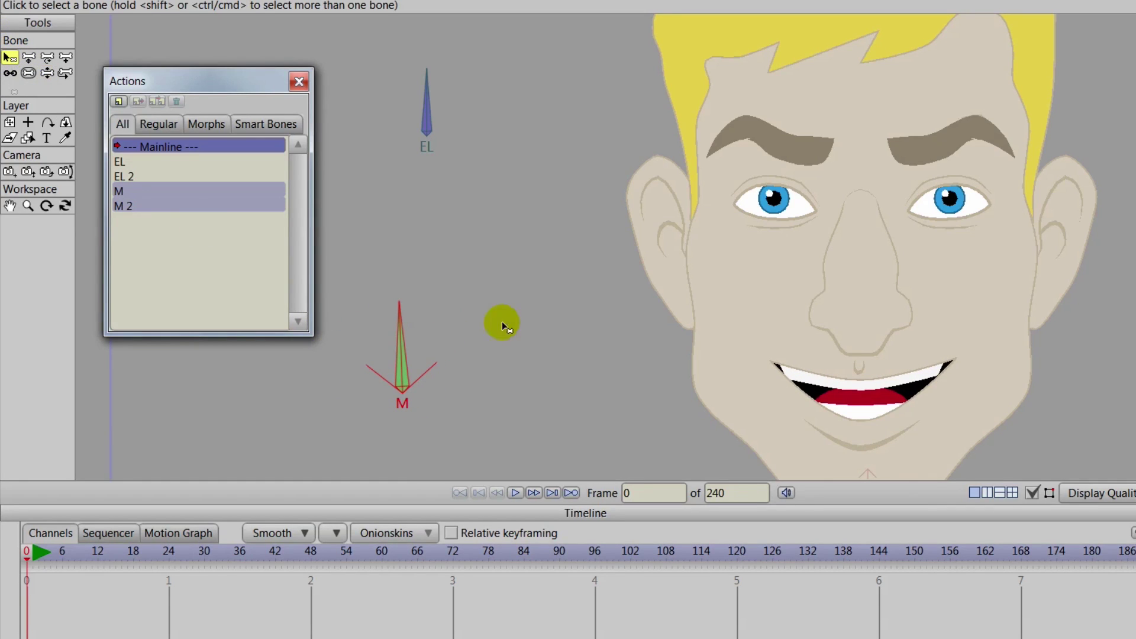
Lower the timeline splitter to enlarge the canvas and zoom out to show the head and HT bone
drag(581, 514, 580, 544)
scroll(549, 437, down, 3)
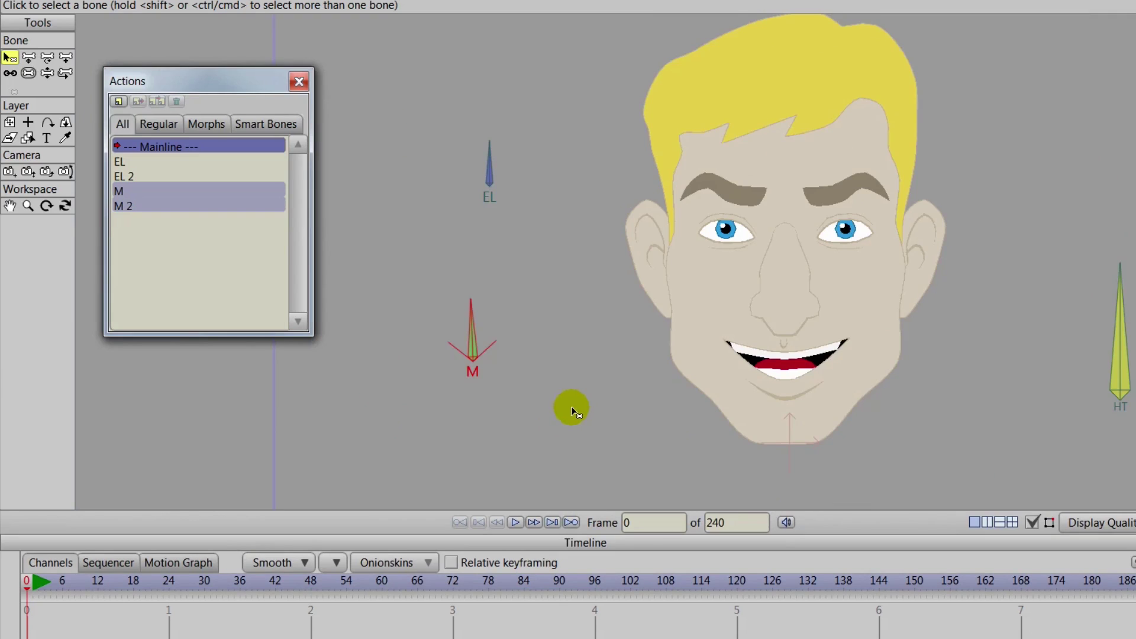